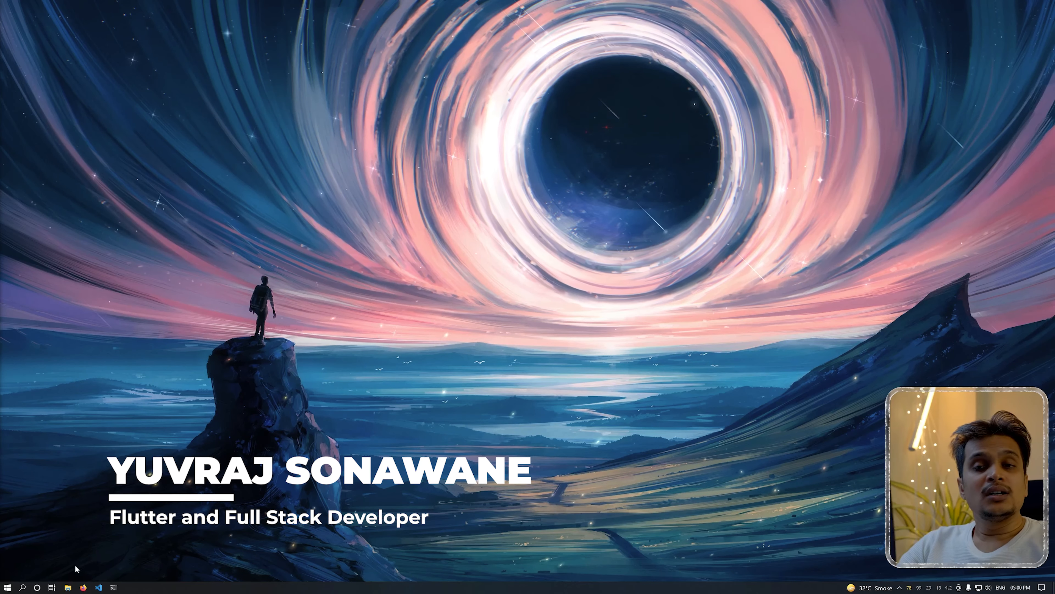
Open Firefox, search the web for "android studio" and open the official Download Android Studio and SDK tools page
click(83, 587)
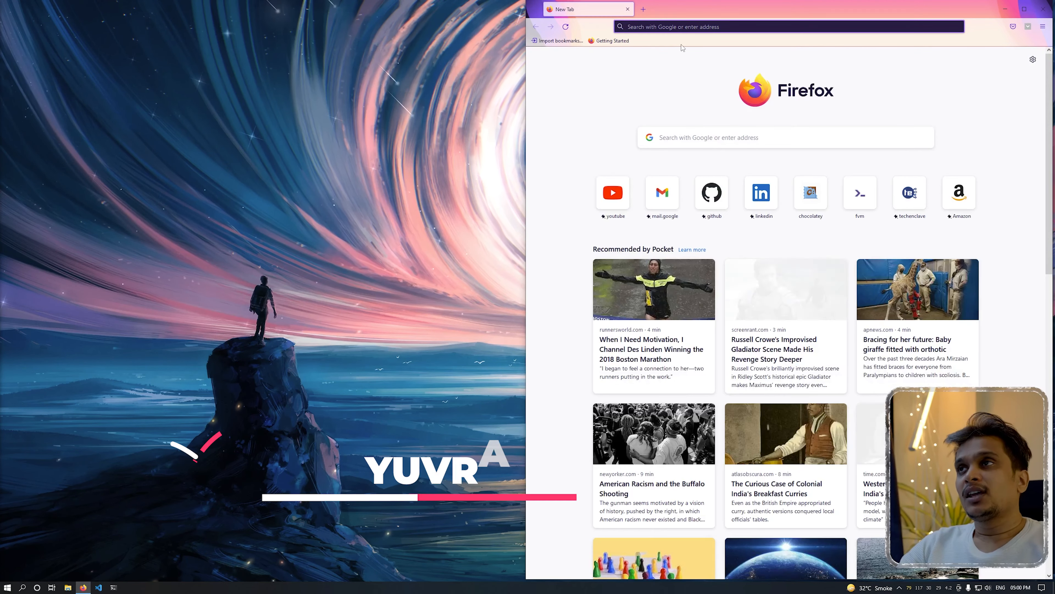
text(android studio)
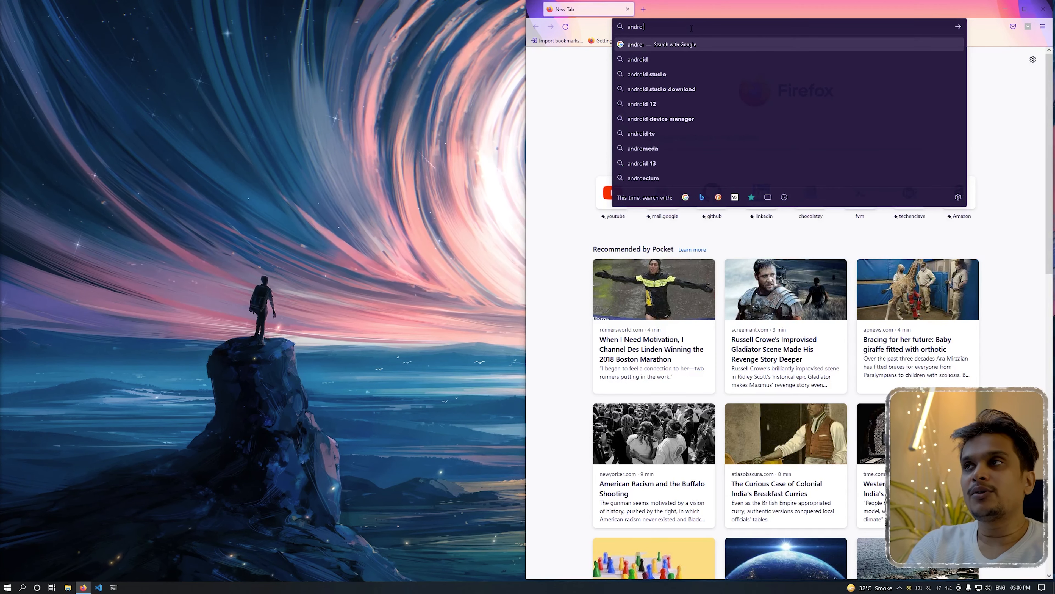
key(Return)
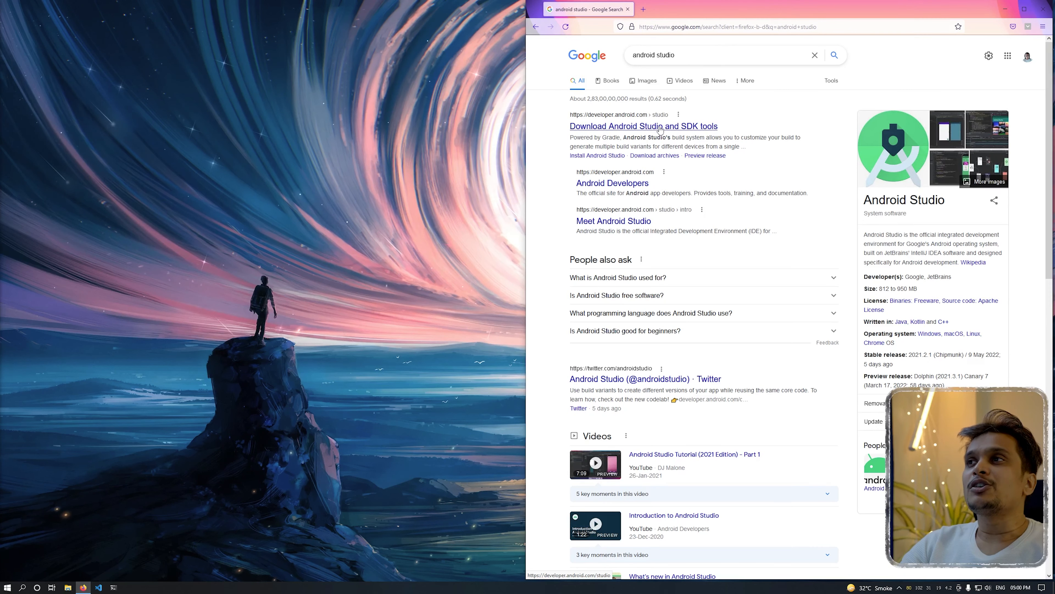
click(710, 126)
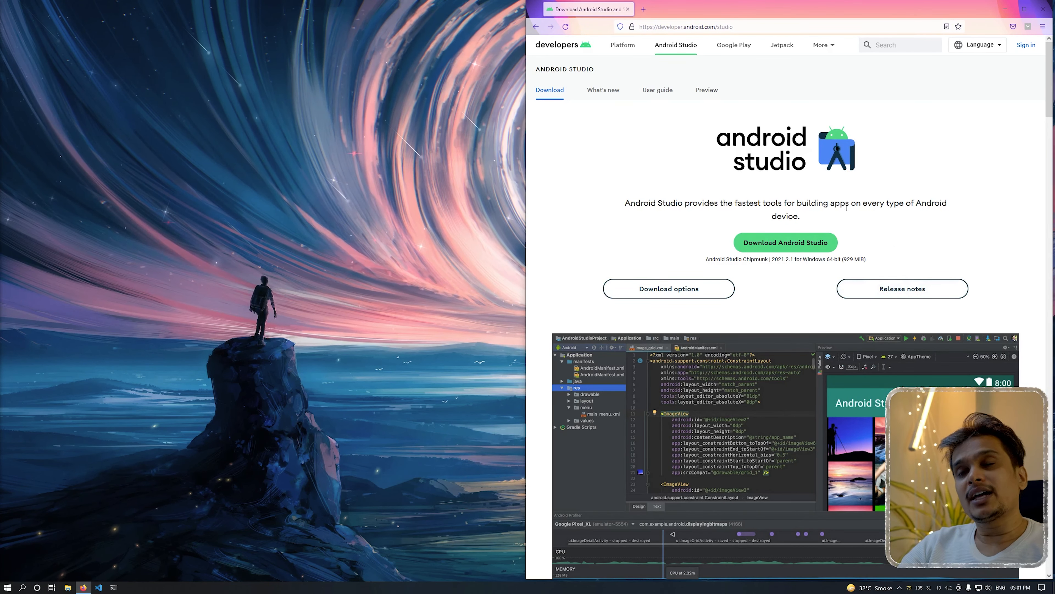
Agree to the terms and conditions and download Android Studio Chipmunk 2021.2.1 for Windows
click(787, 249)
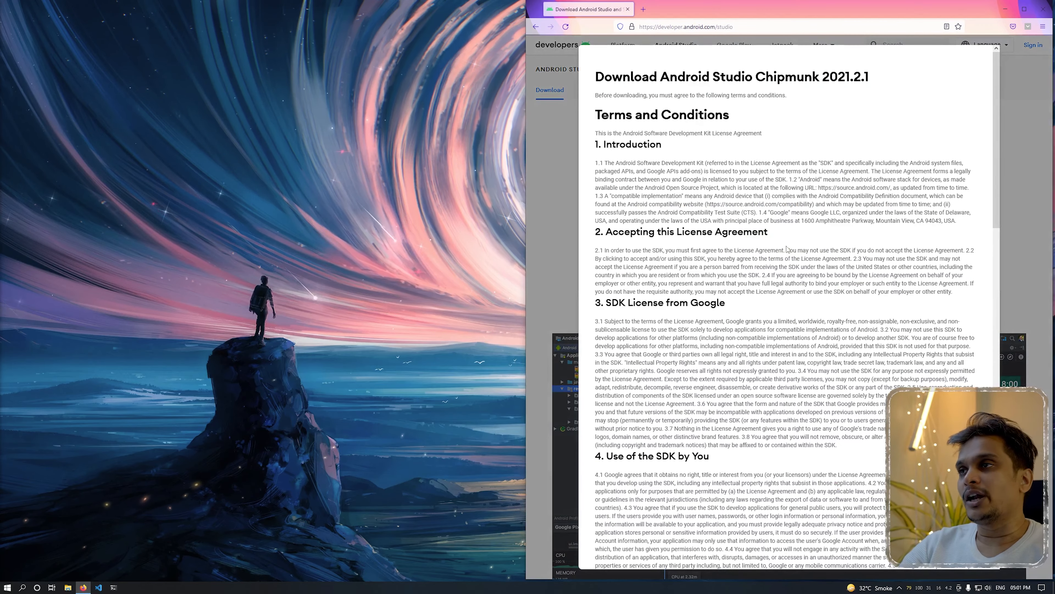
scroll(829, 269, down, 15)
scroll(830, 269, down, 8)
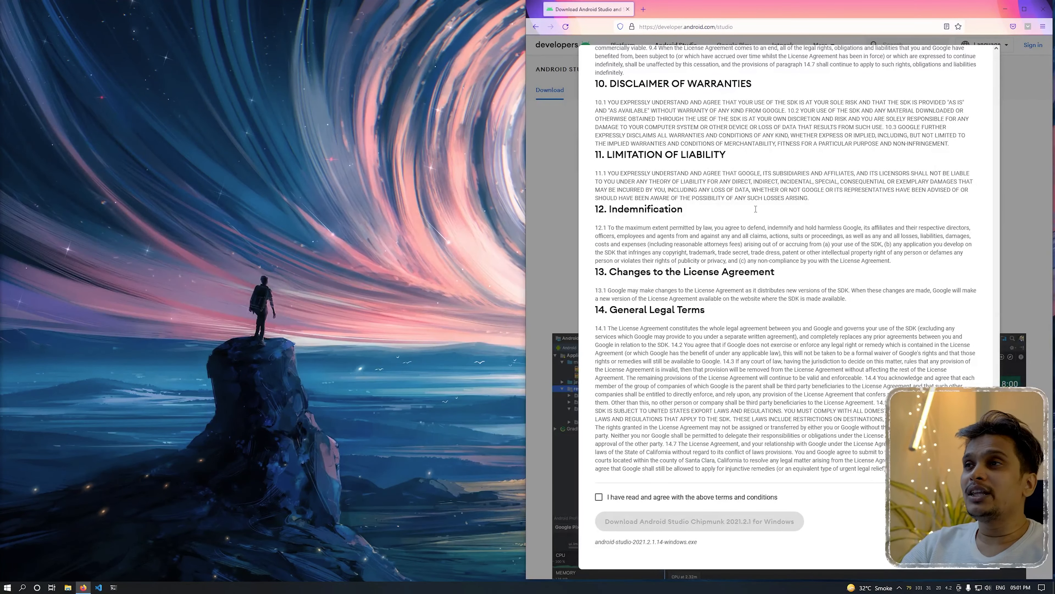
click(598, 496)
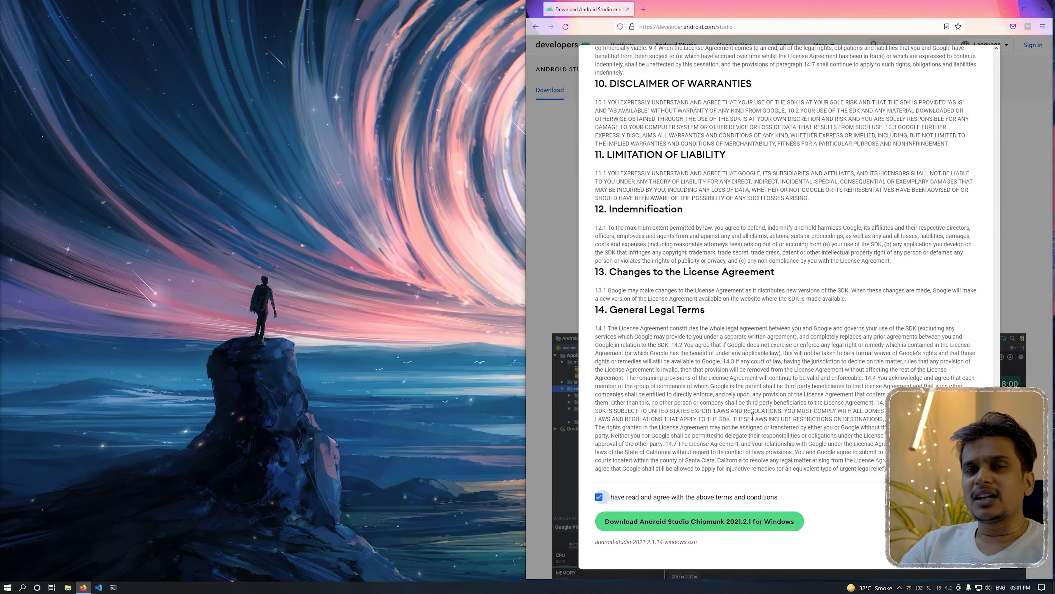
click(740, 522)
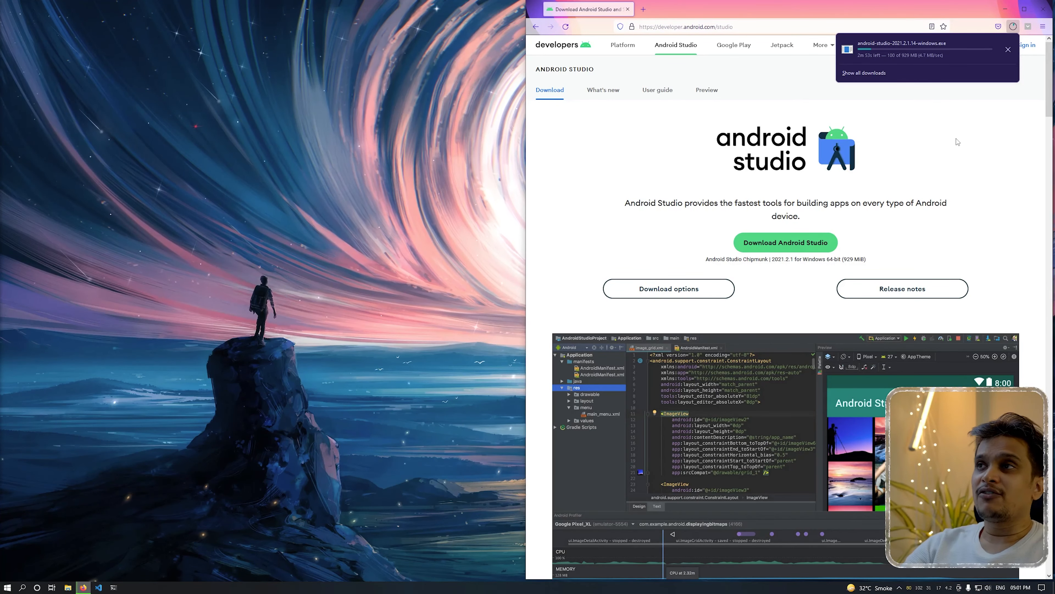
Maximize the browser window and check the progress of the Android Studio download
click(1024, 9)
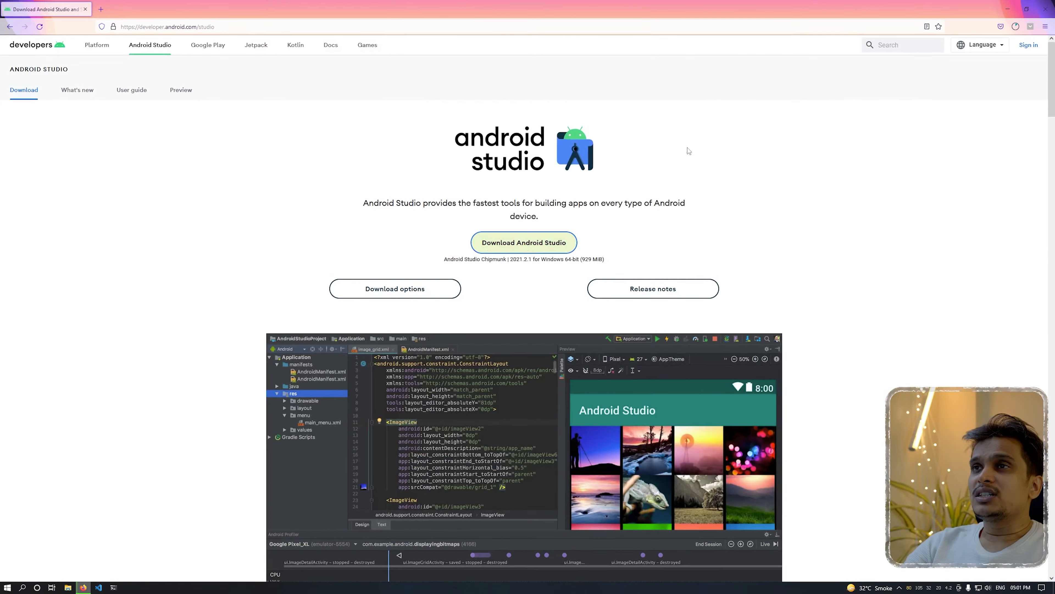
click(1015, 26)
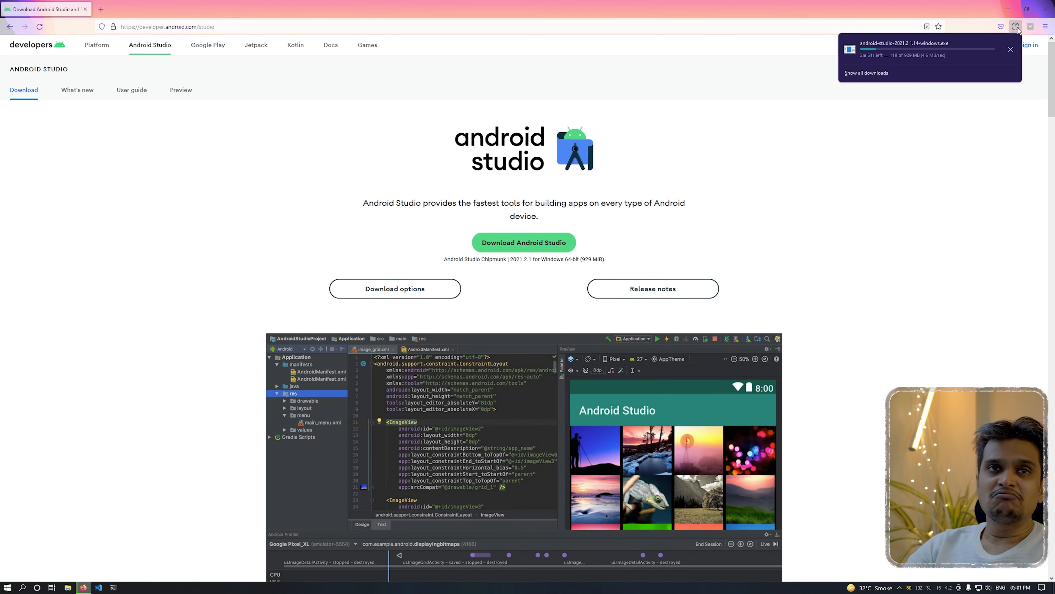
click(1017, 27)
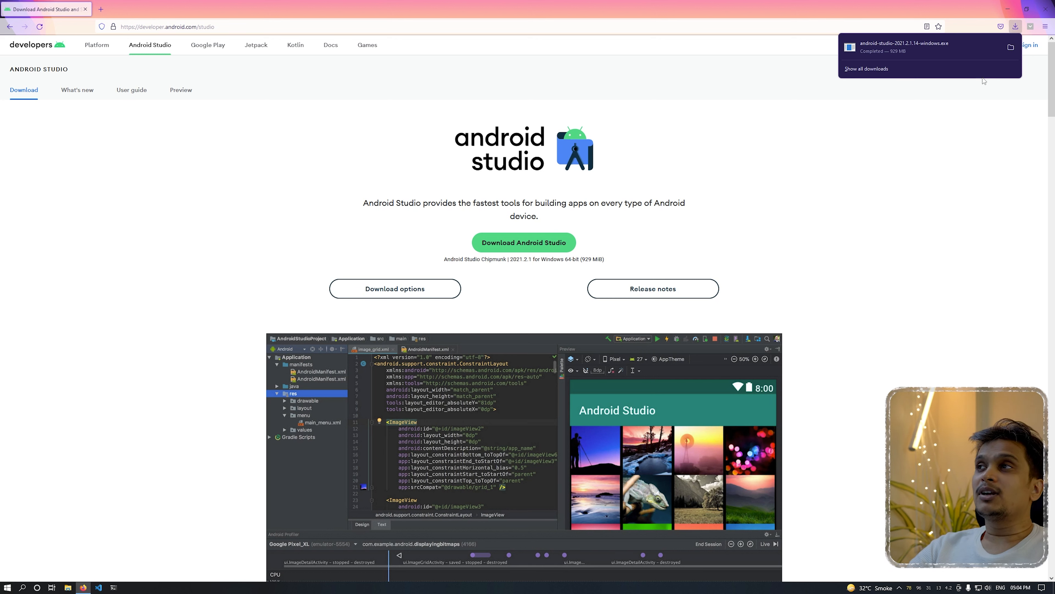
Run the downloaded android-studio-2021.2.1.14-windows.exe installer from its folder and close the Downloads and browser windows
click(902, 47)
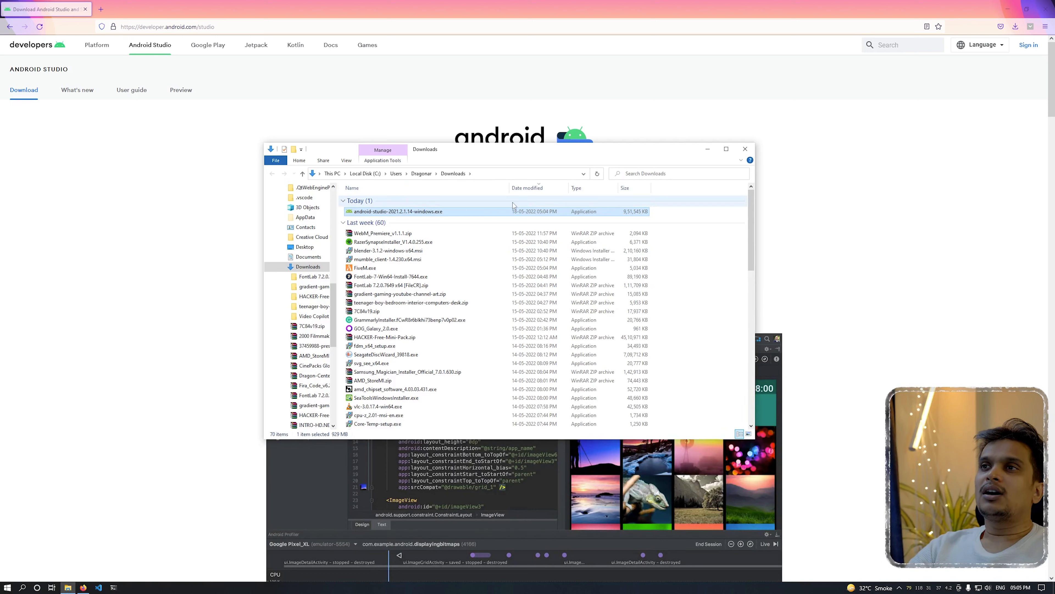
double_click(390, 211)
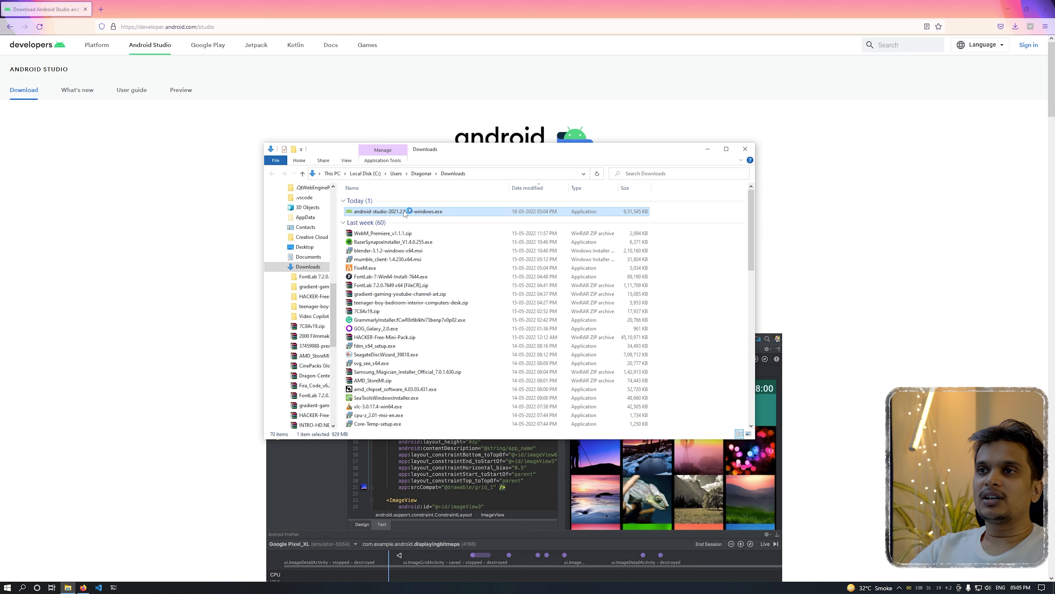
click(749, 153)
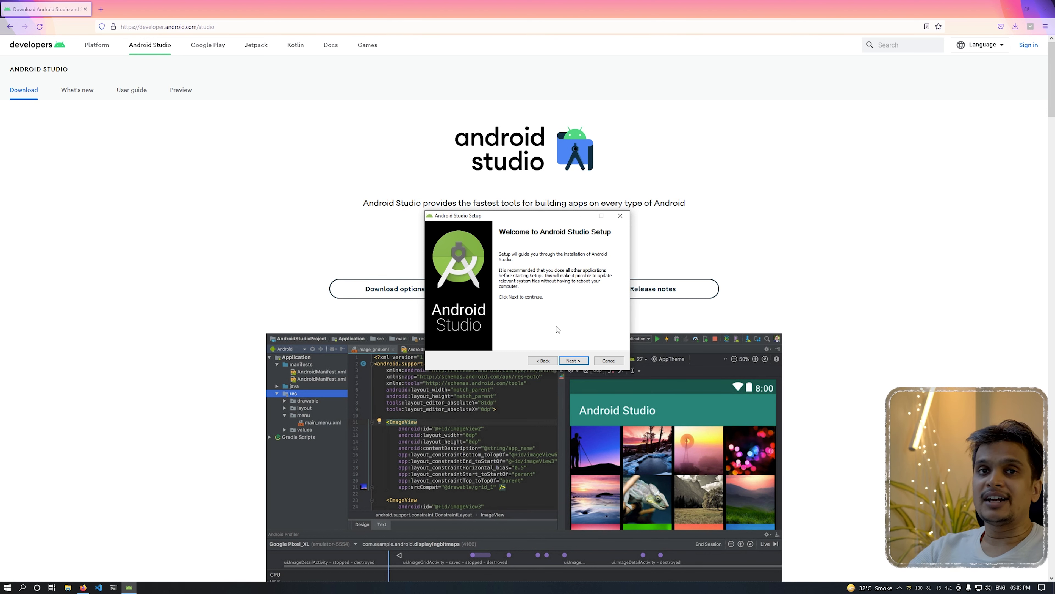
click(1045, 9)
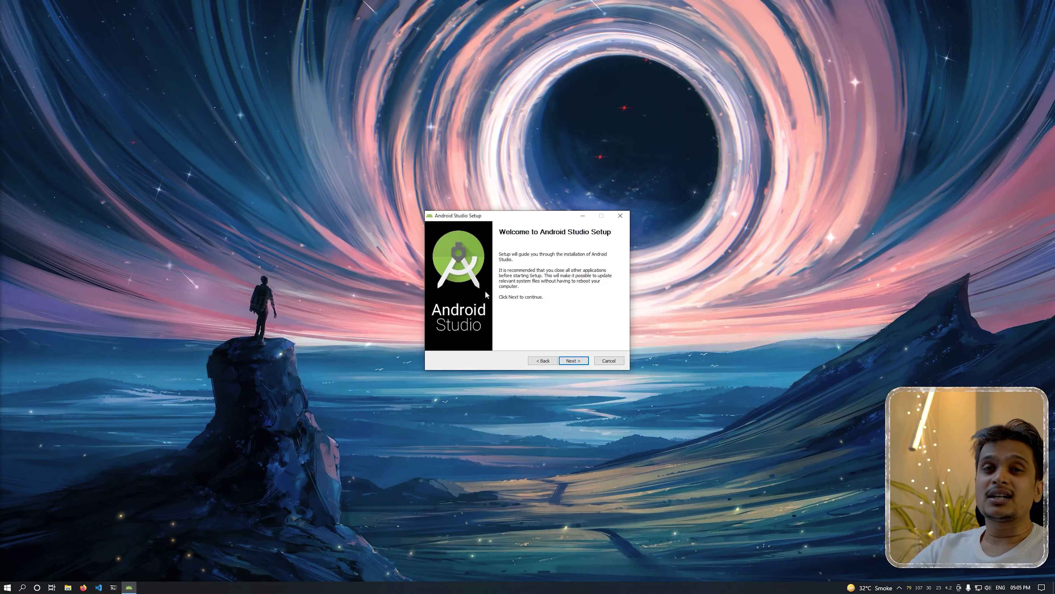
Install Android Studio with Android Virtual Device into C:\Program Files\Android\Android Studio, keeping the Android Studio start menu folder
click(576, 361)
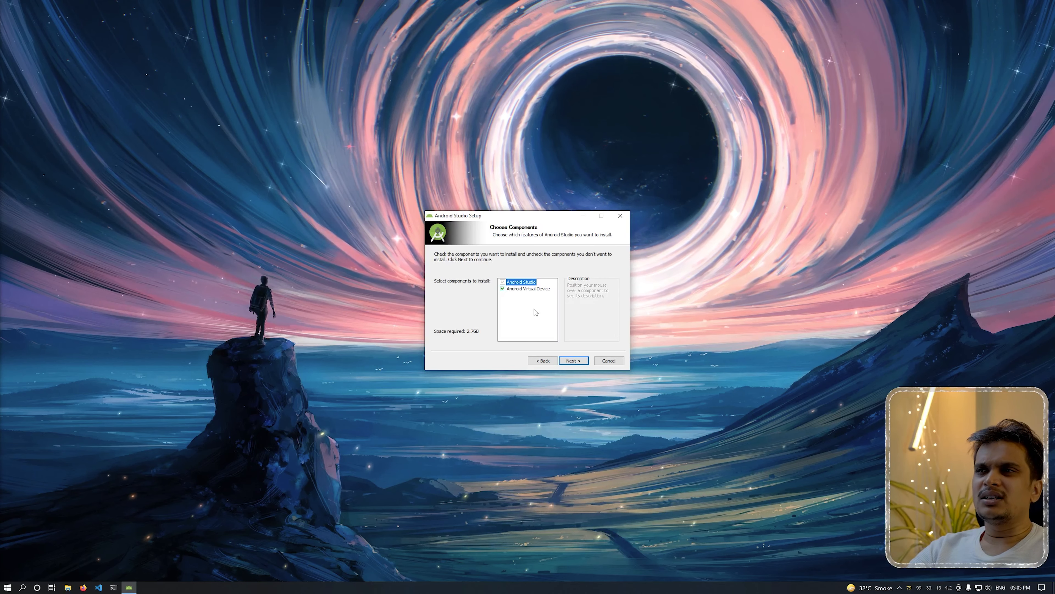
click(572, 361)
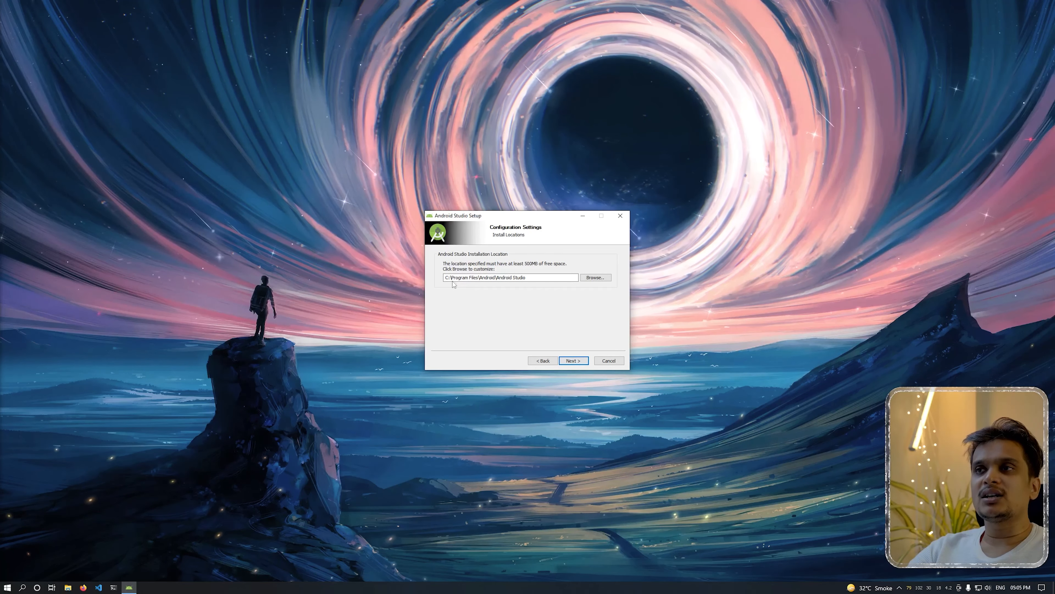
click(573, 360)
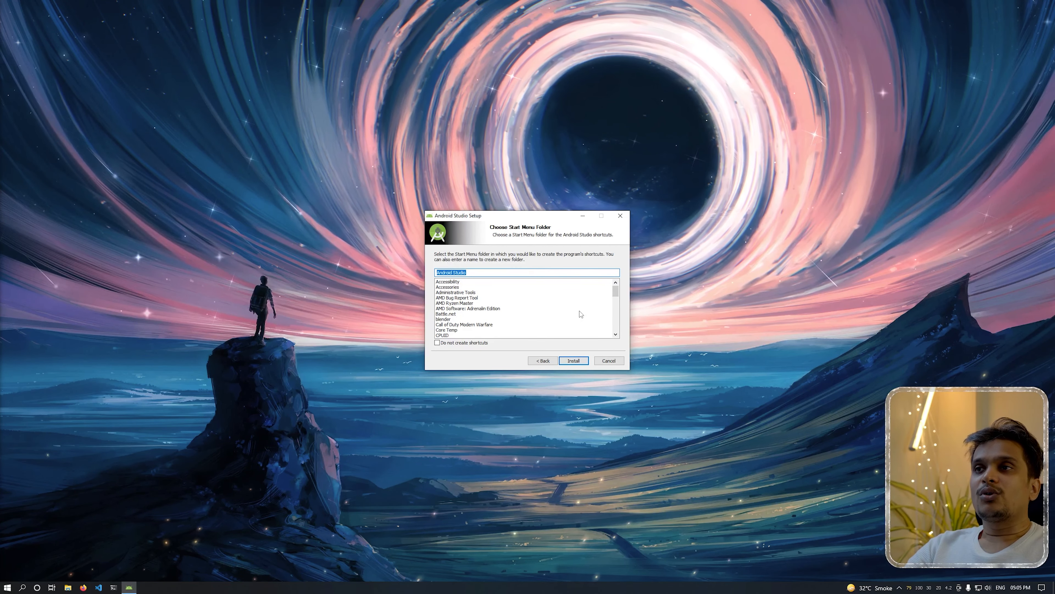
click(572, 364)
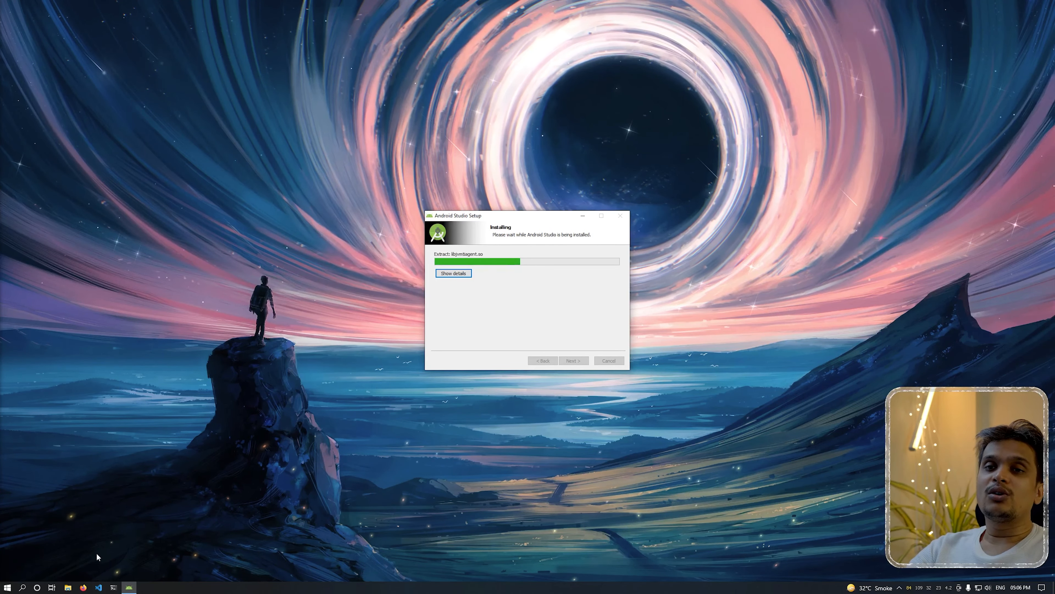
click(8, 587)
click(618, 172)
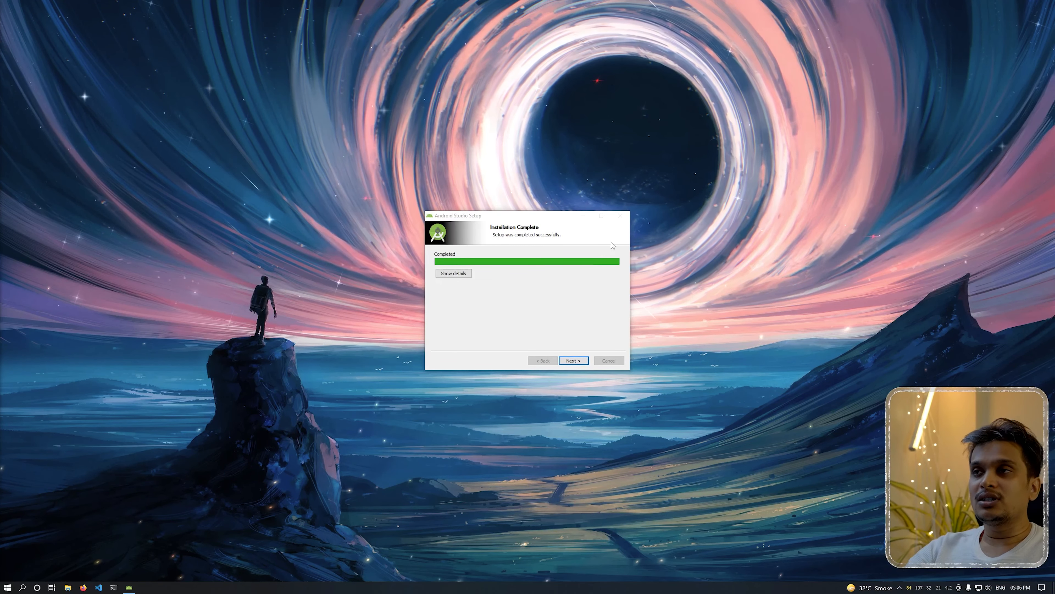
Finish the installer with Start Android Studio enabled and choose not to import settings
click(574, 361)
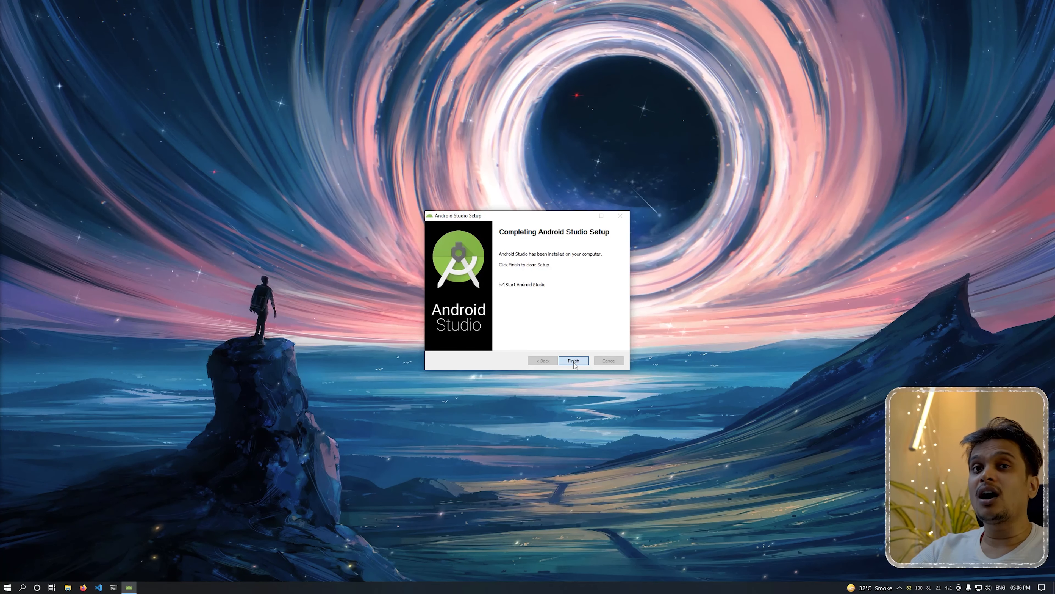
click(574, 360)
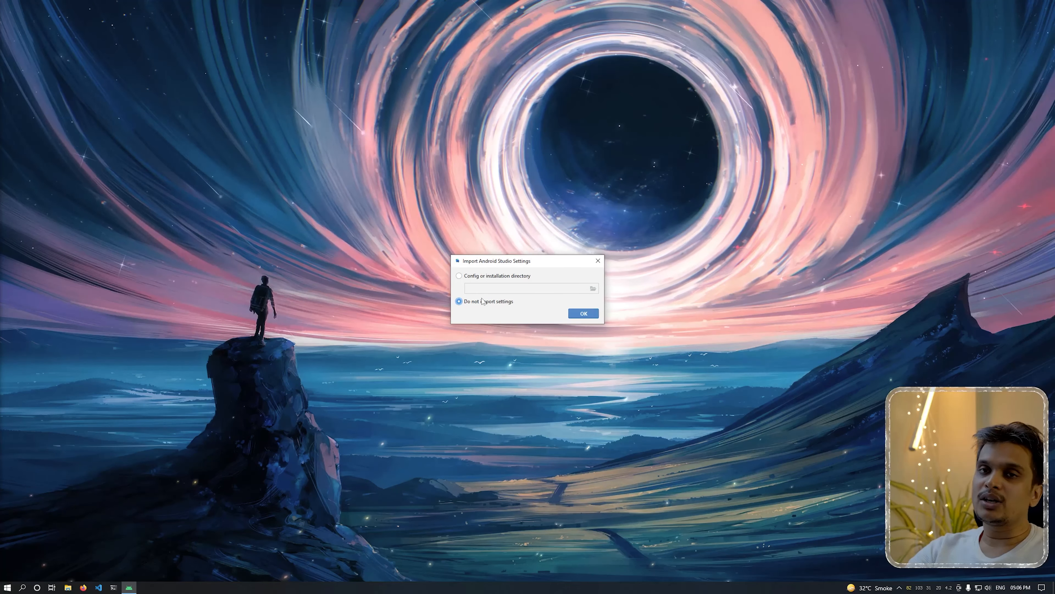
click(583, 313)
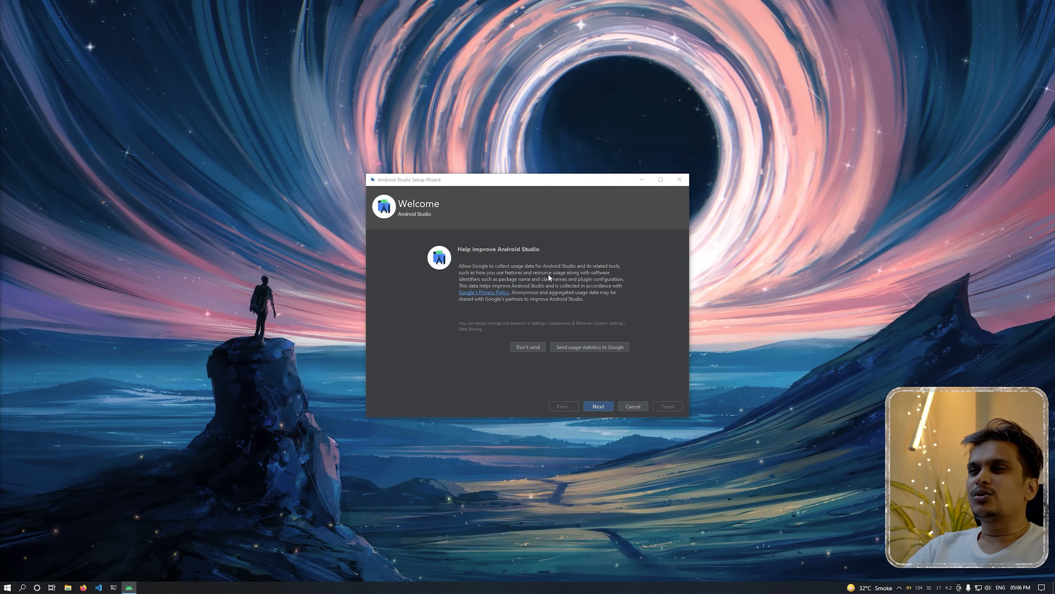
Decline sending usage statistics and configure the setup wizard with the Standard install type and Darcula theme
click(528, 347)
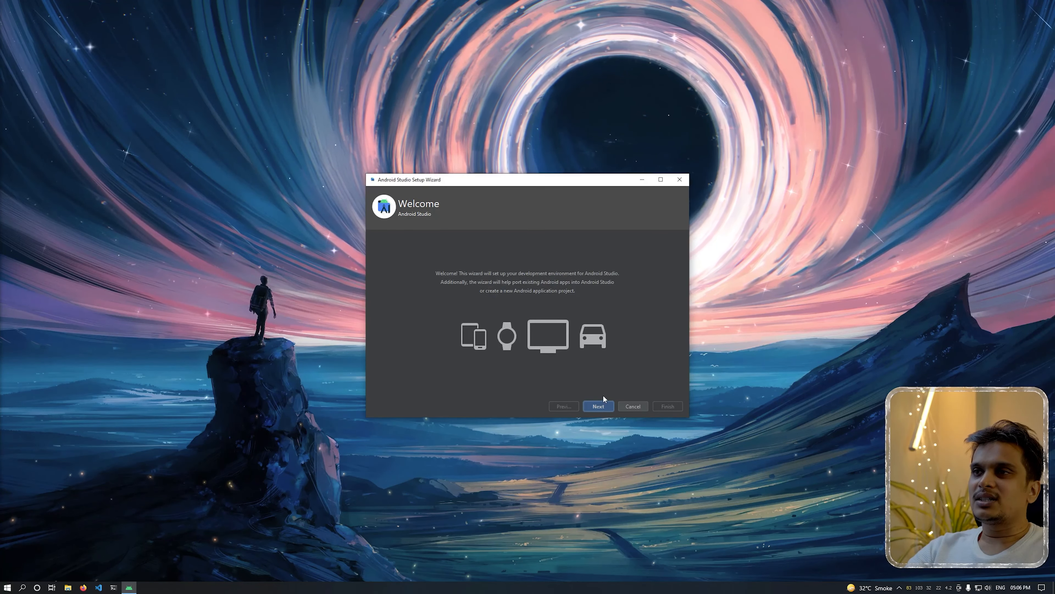
click(599, 406)
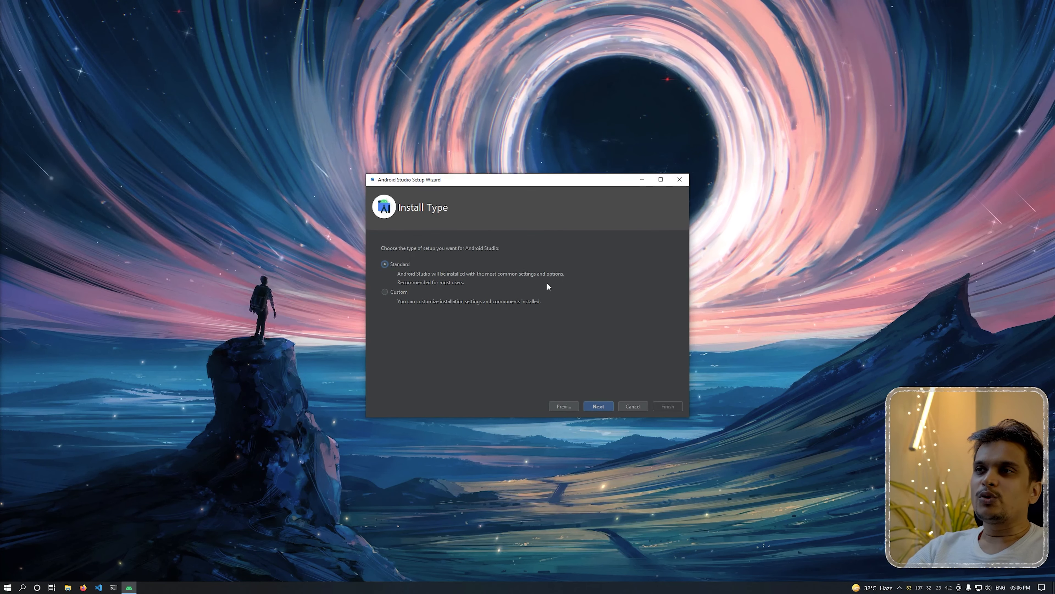
click(599, 406)
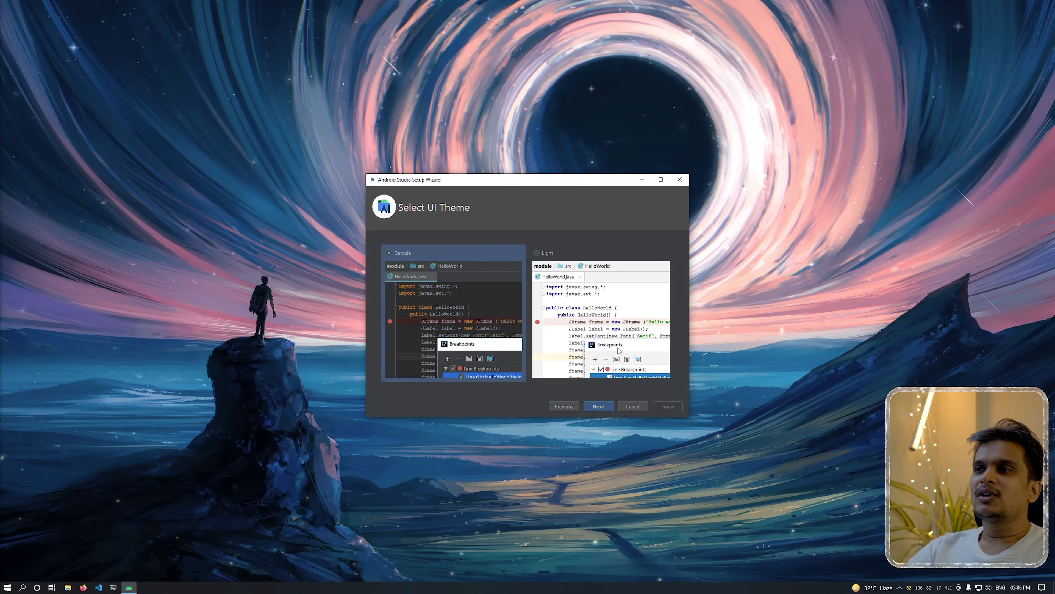
click(599, 406)
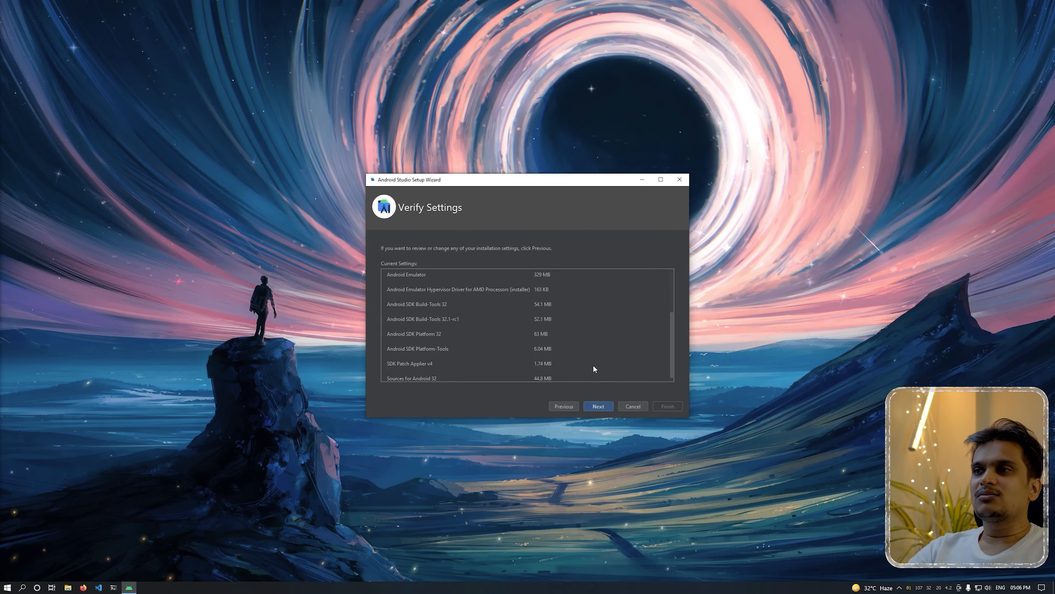
Review the setup settings and SDK components, and accept both the android-sdk-preview-license and the android-sdk-license
scroll(582, 288, up, 5)
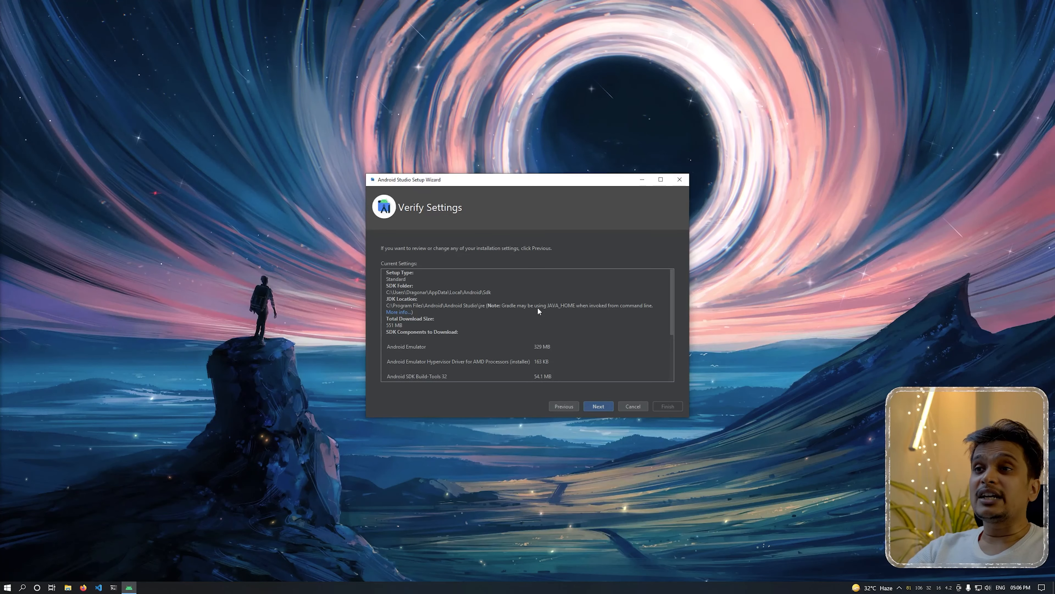
scroll(537, 307, down, 5)
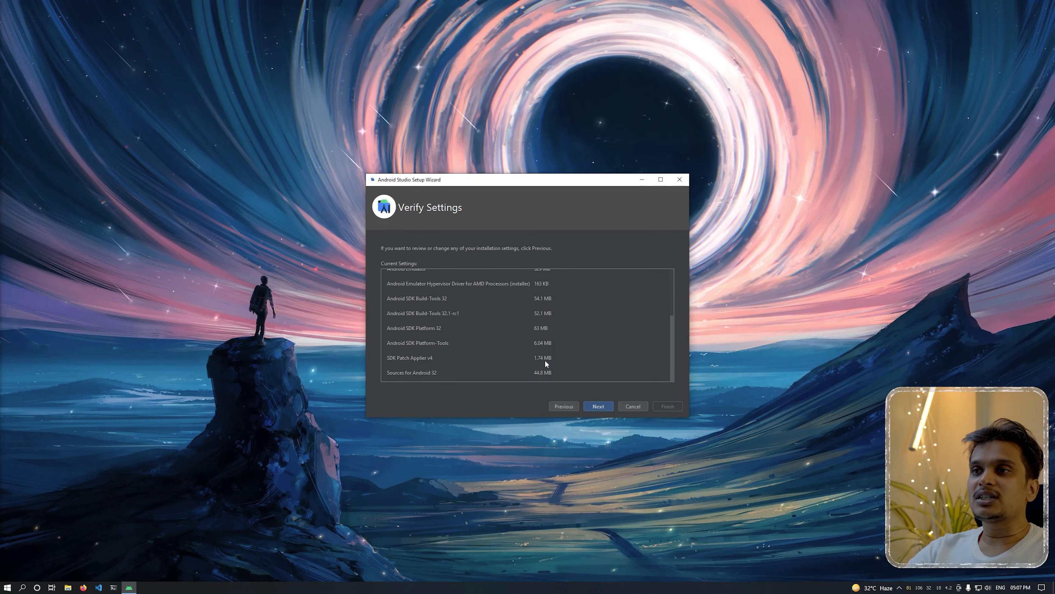
scroll(548, 341, up, 5)
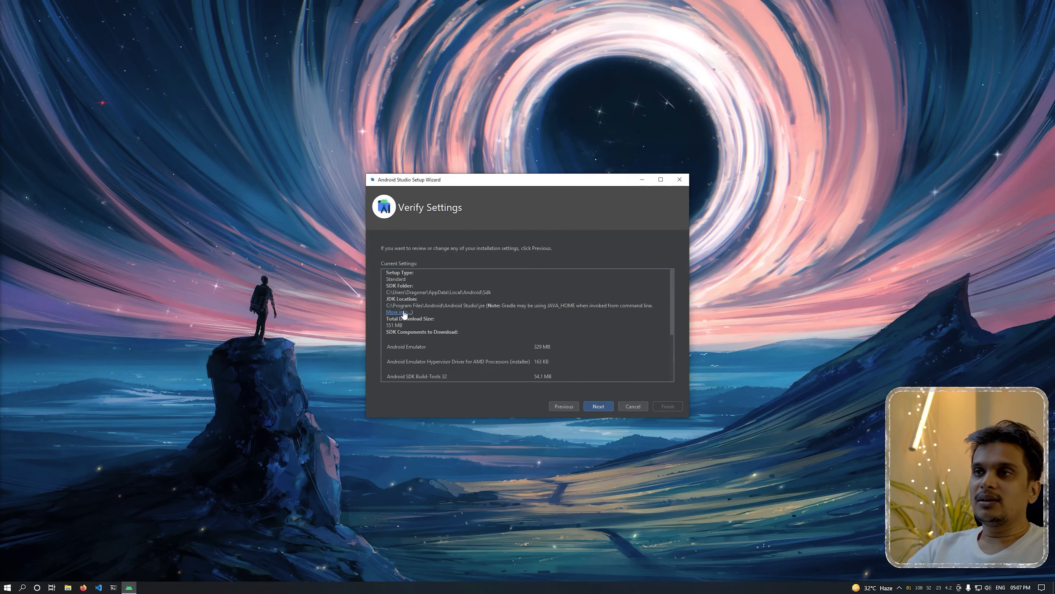
scroll(551, 365, down, 5)
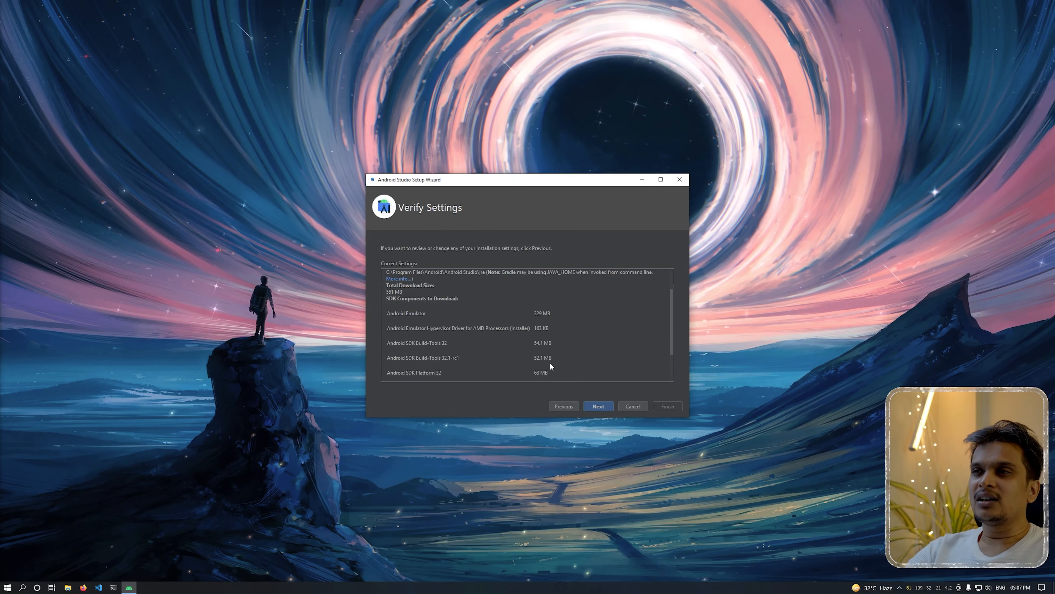
click(598, 408)
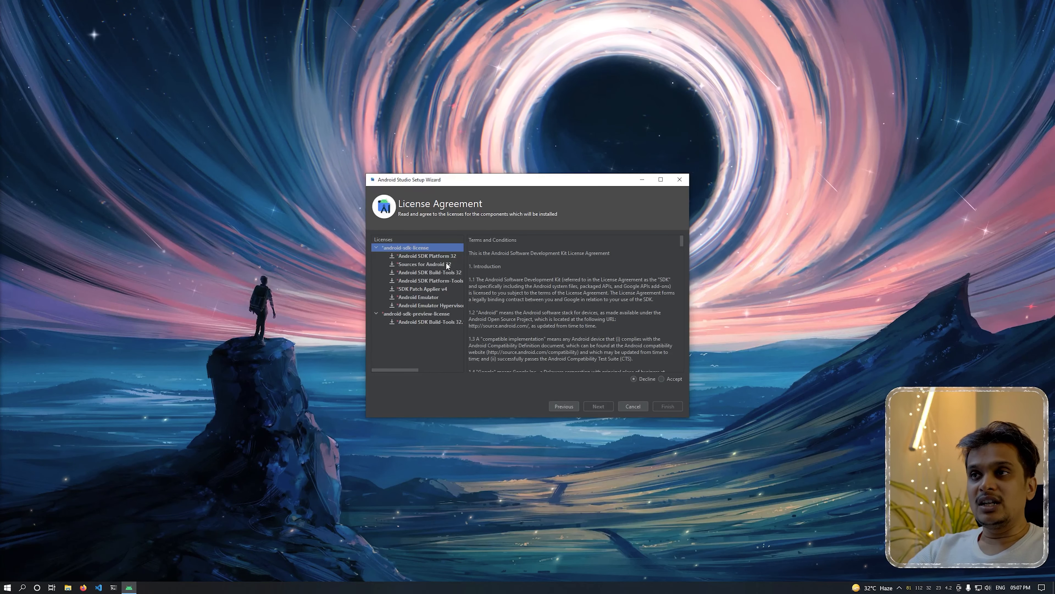
click(405, 315)
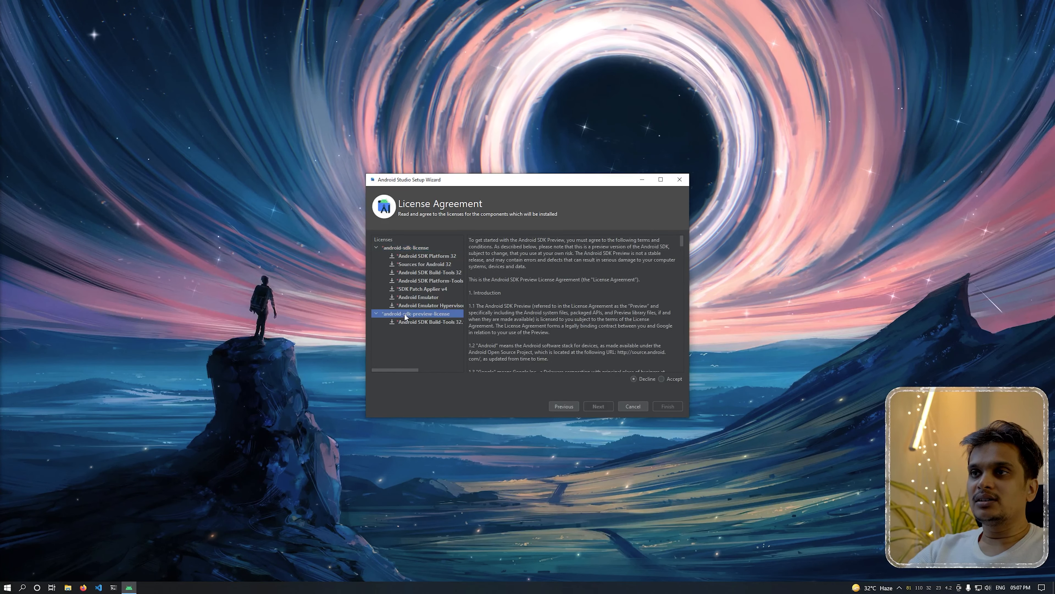
click(661, 378)
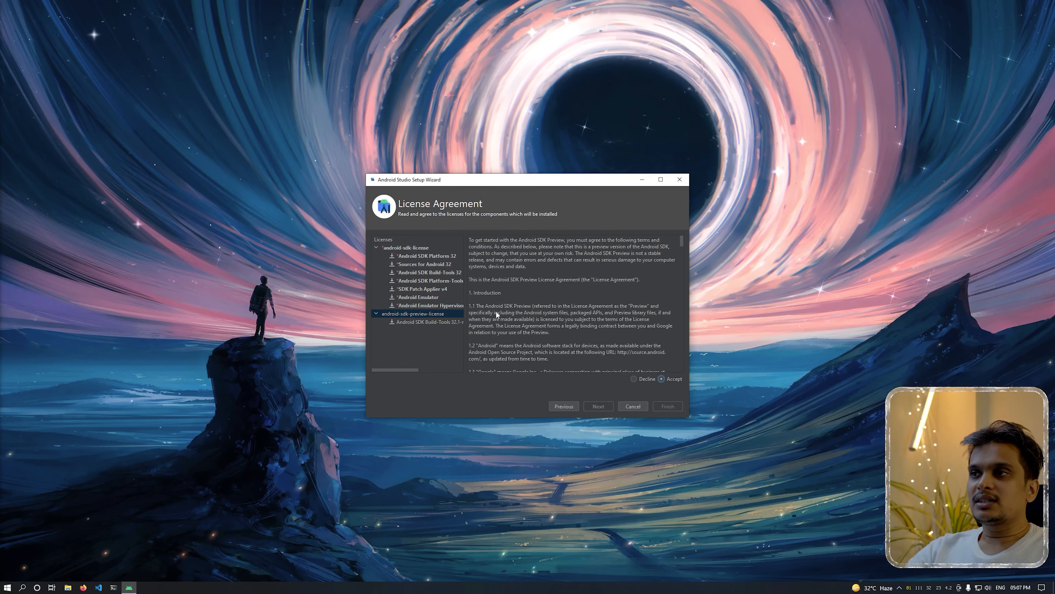
click(405, 248)
click(661, 378)
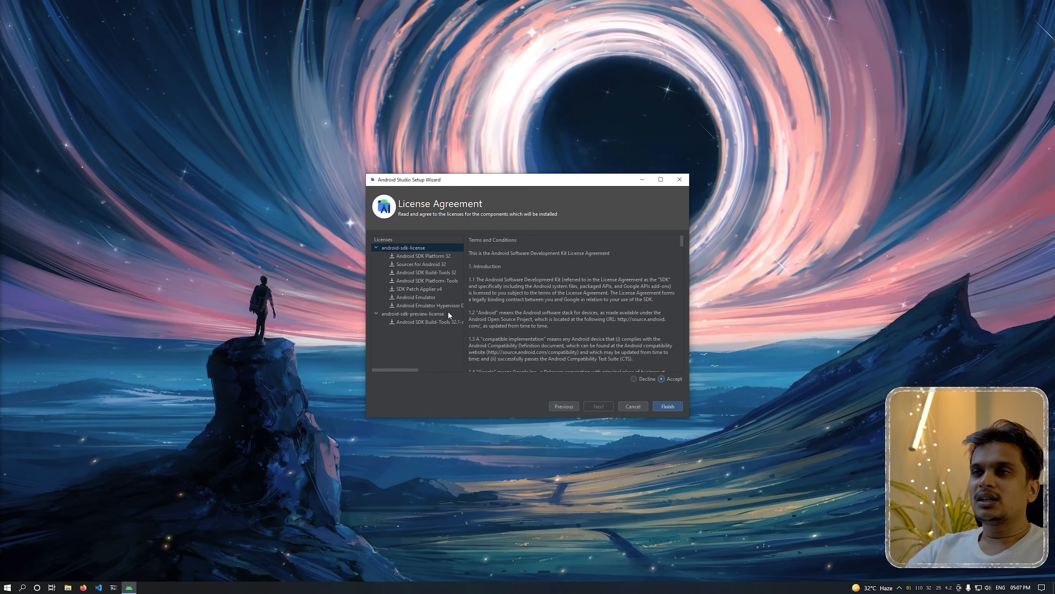
Check the components listed under android-sdk-license and android-sdk-preview-license, and start downloading the SDK components
click(419, 316)
click(426, 296)
click(430, 273)
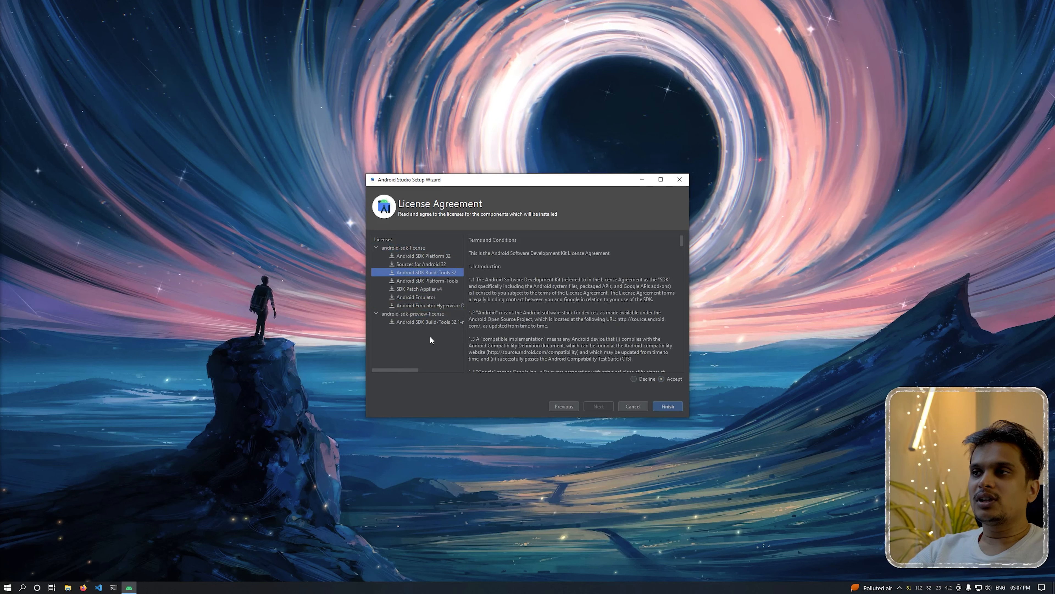
click(429, 322)
click(413, 248)
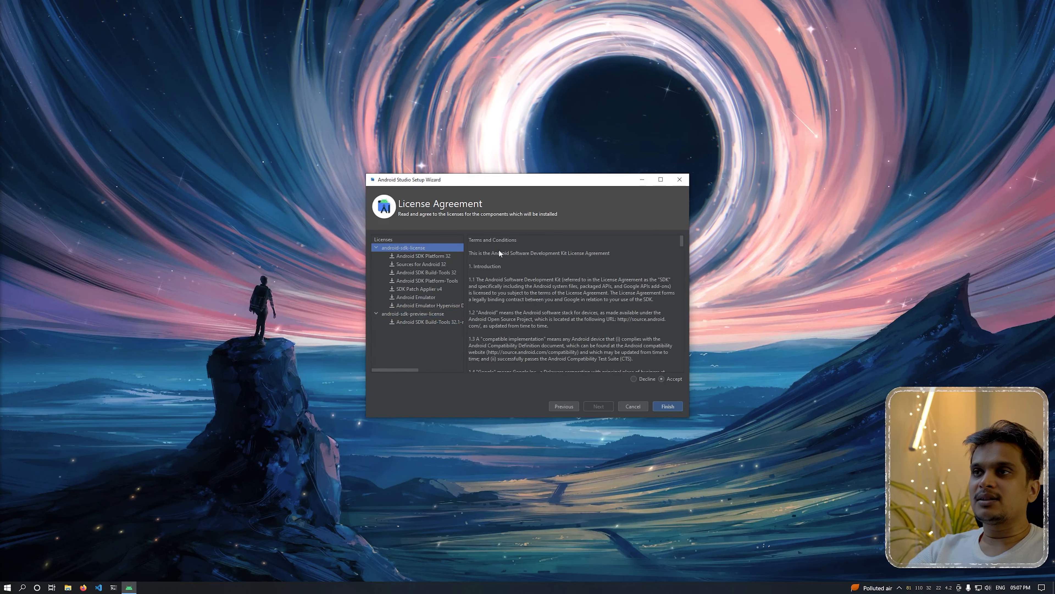
click(668, 407)
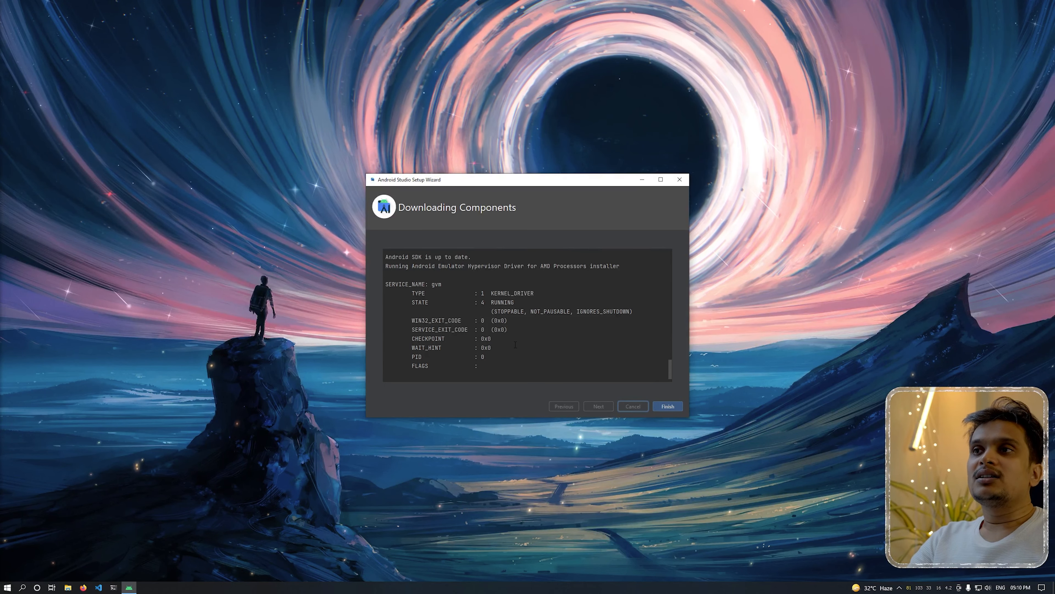
Review the component download log, including the gvm hypervisor driver service entry, and finish the setup wizard
scroll(495, 342, up, 6)
scroll(515, 342, up, 5)
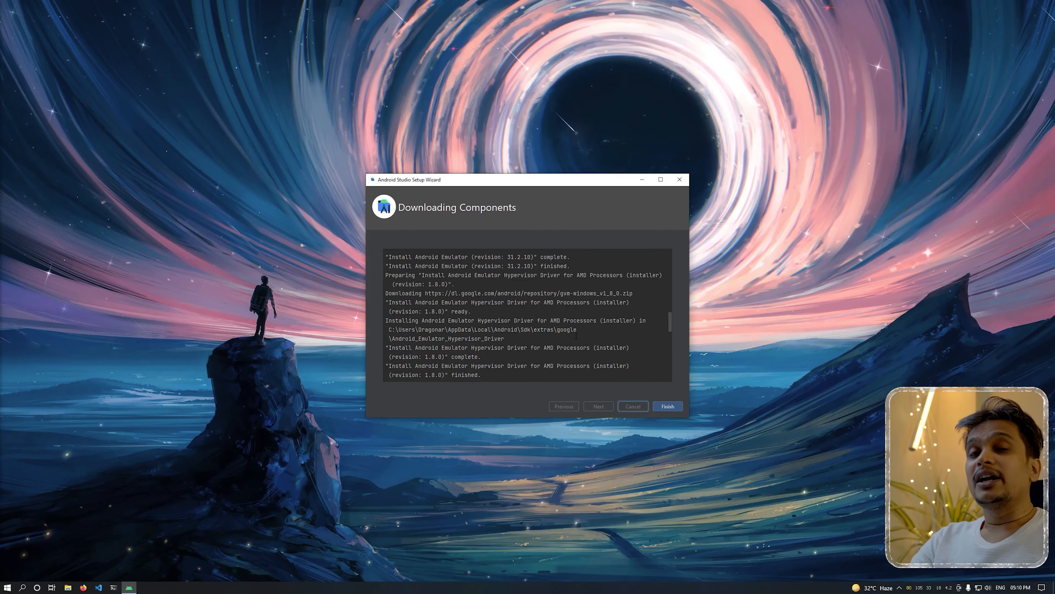
scroll(576, 335, down, 5)
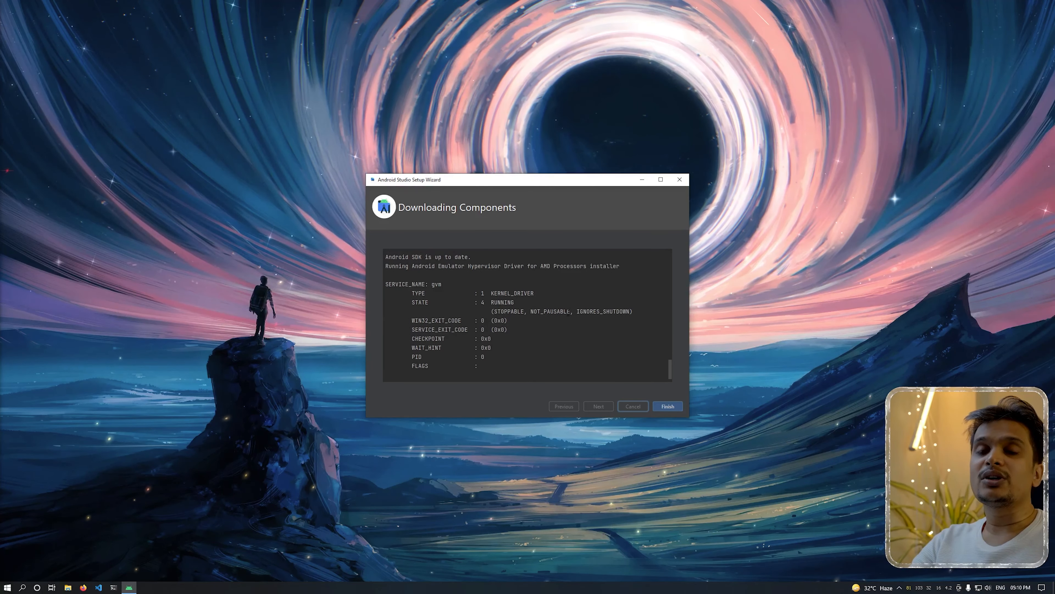
scroll(523, 319, up, 5)
scroll(523, 320, down, 5)
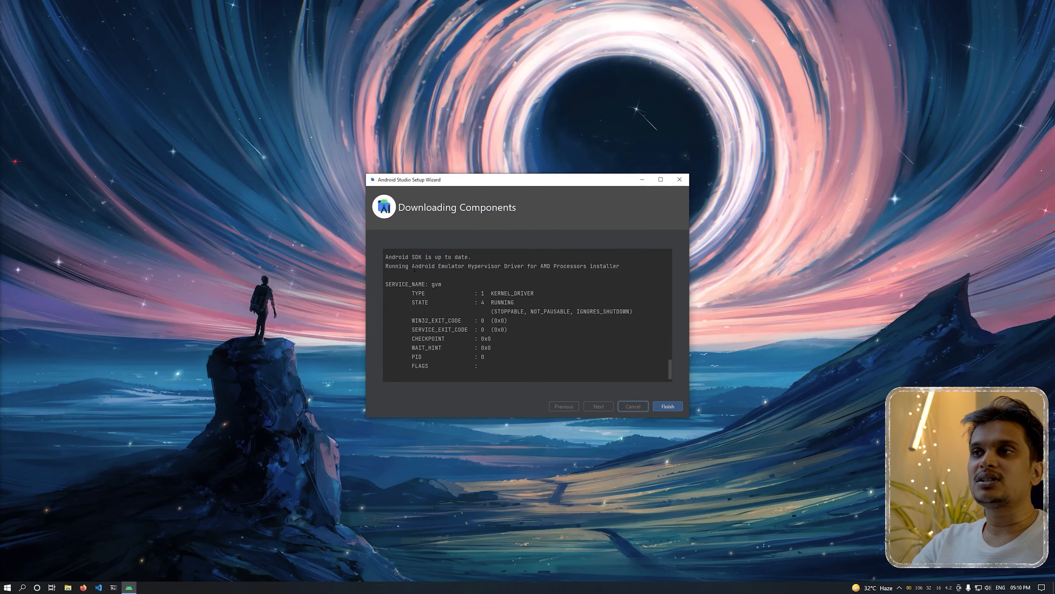
drag(395, 284, 477, 318)
click(603, 373)
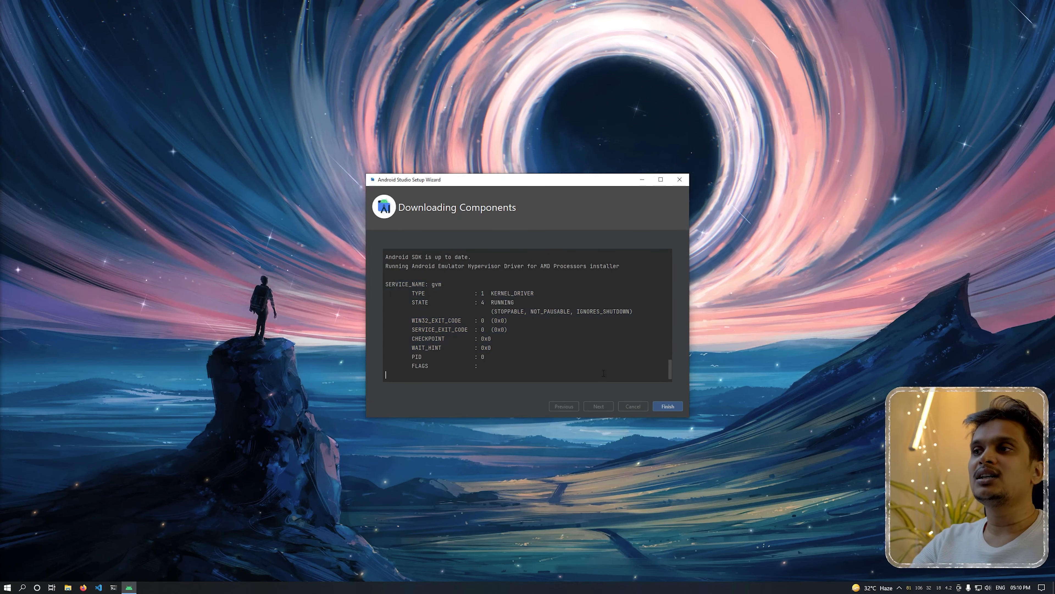
click(667, 406)
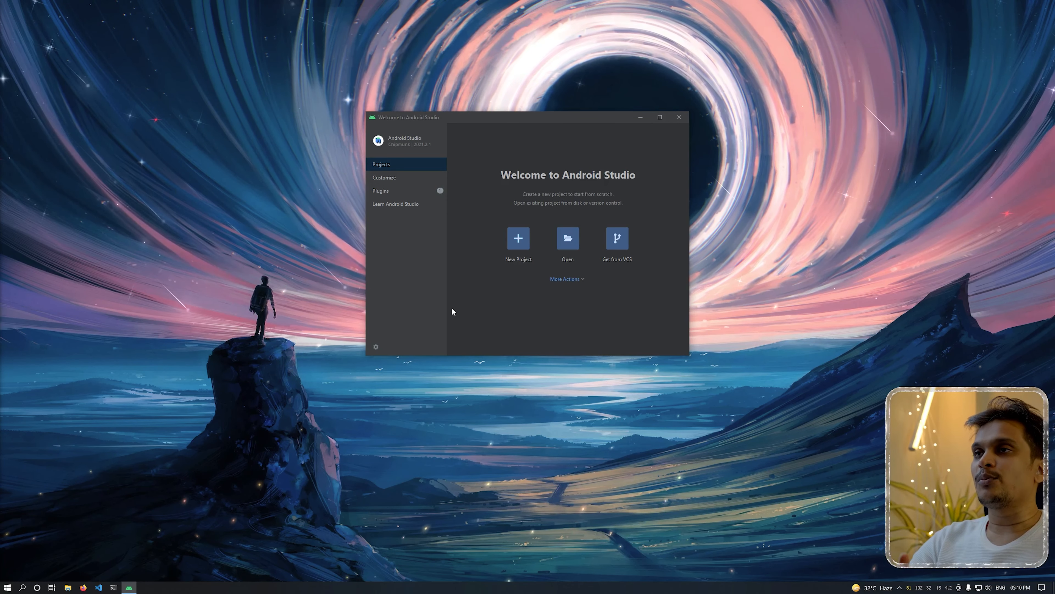
Find the Flutter plugin in the plugin marketplace and install it with the required Dart plugin, accepting the third-party privacy note
click(397, 191)
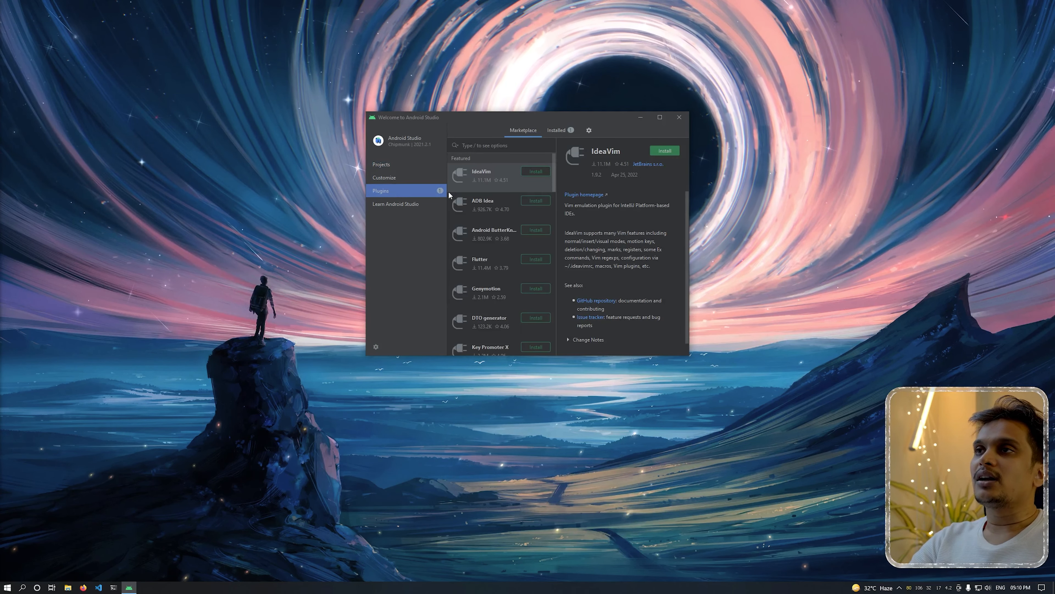
click(509, 149)
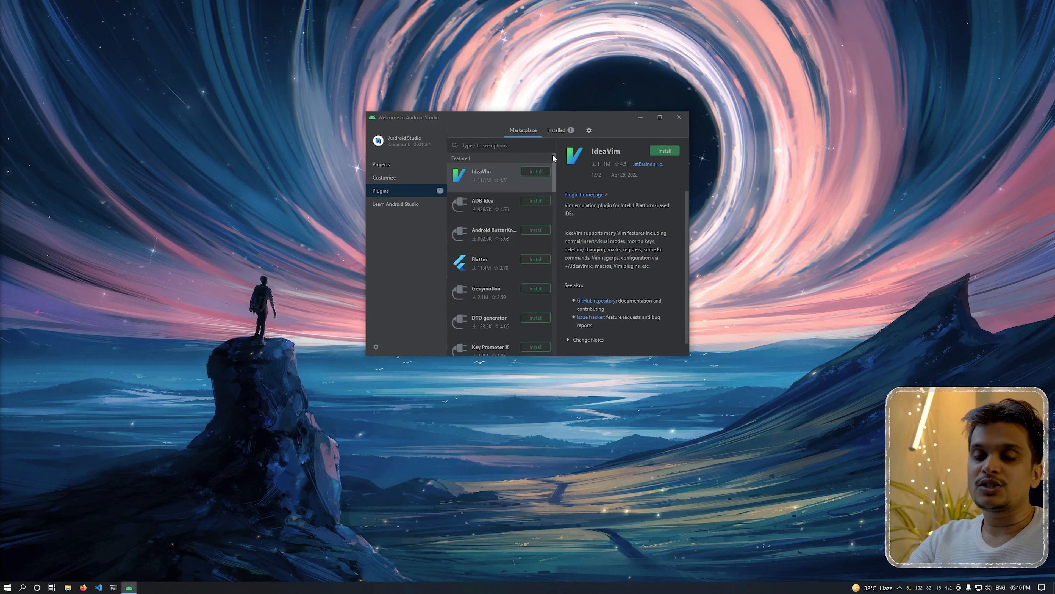
text(flutter)
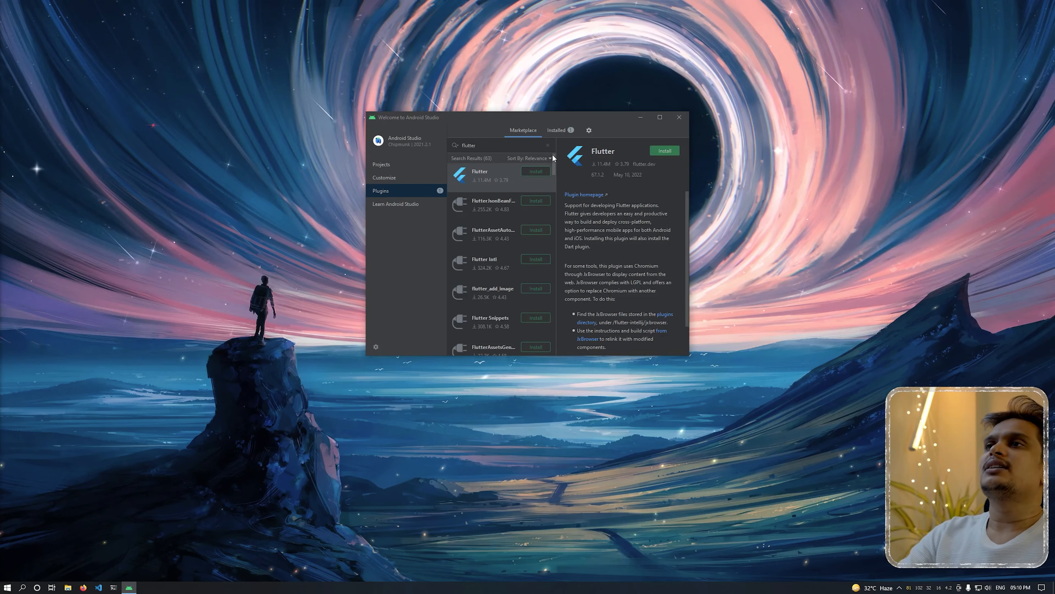
click(530, 171)
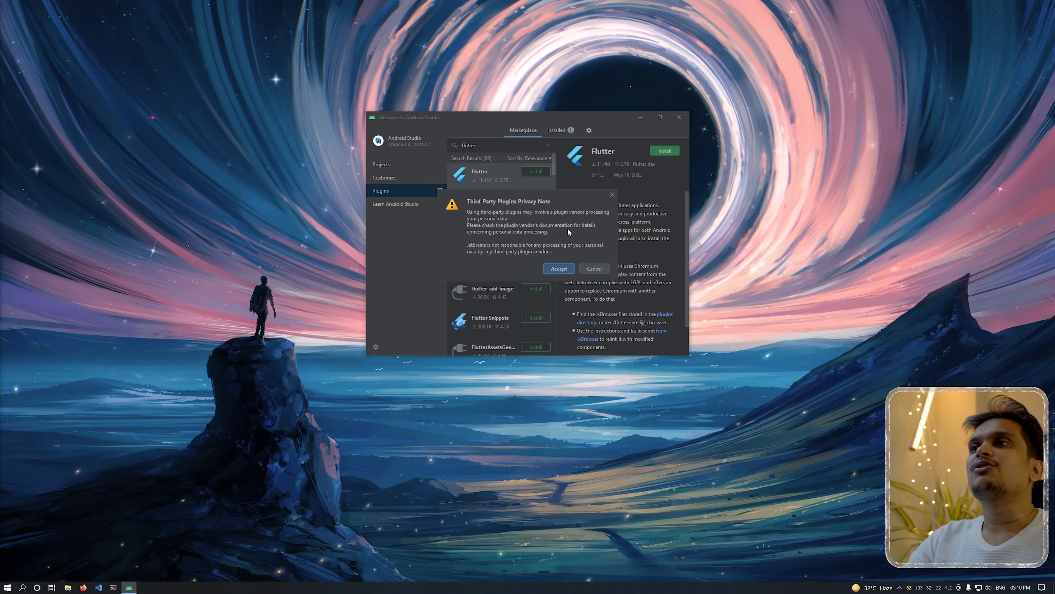
click(559, 268)
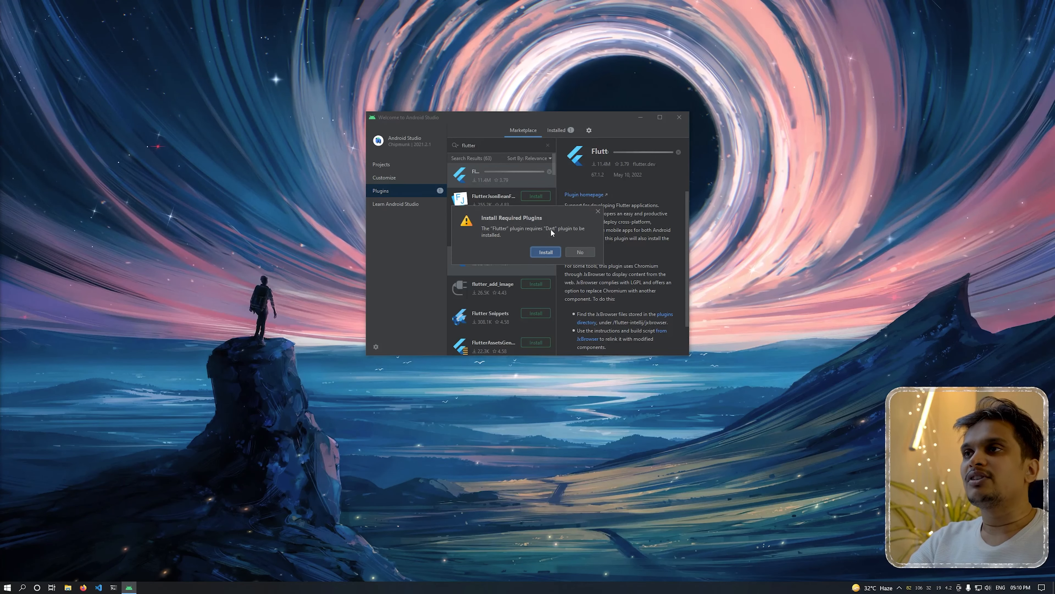
click(545, 252)
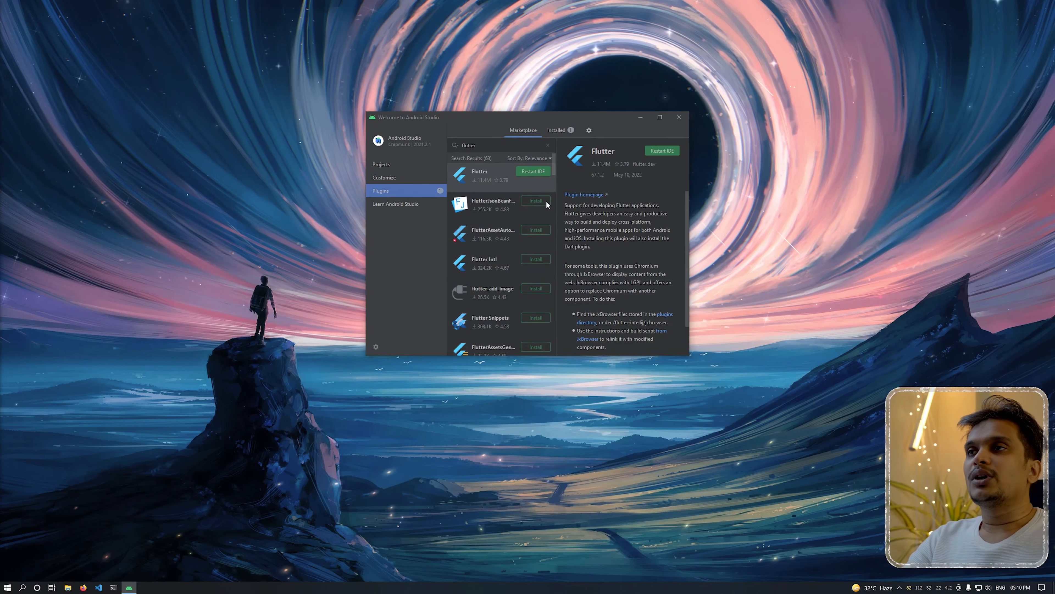
Search the marketplace for "flutter a", install the Flutter Snippets plugin, and restart the IDE to apply the plugin changes
double_click(521, 145)
key(BackSpace)
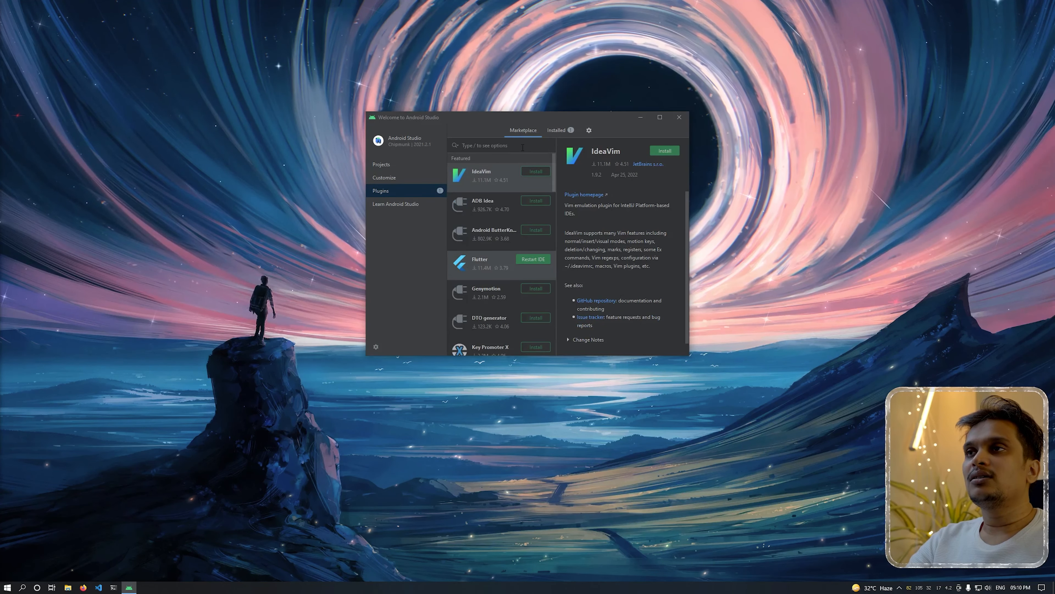
text(flutter a)
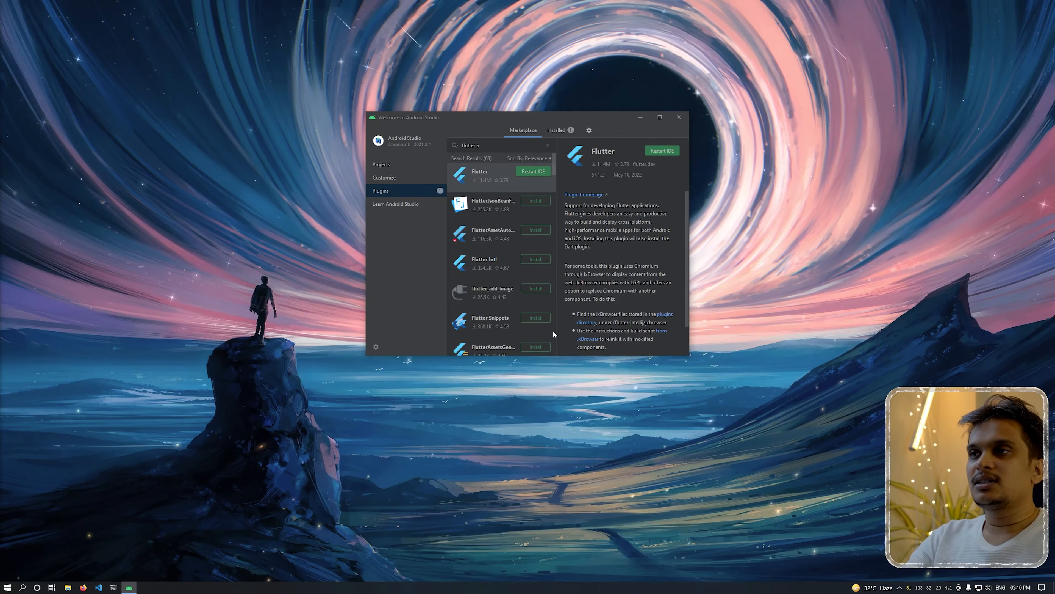
click(531, 320)
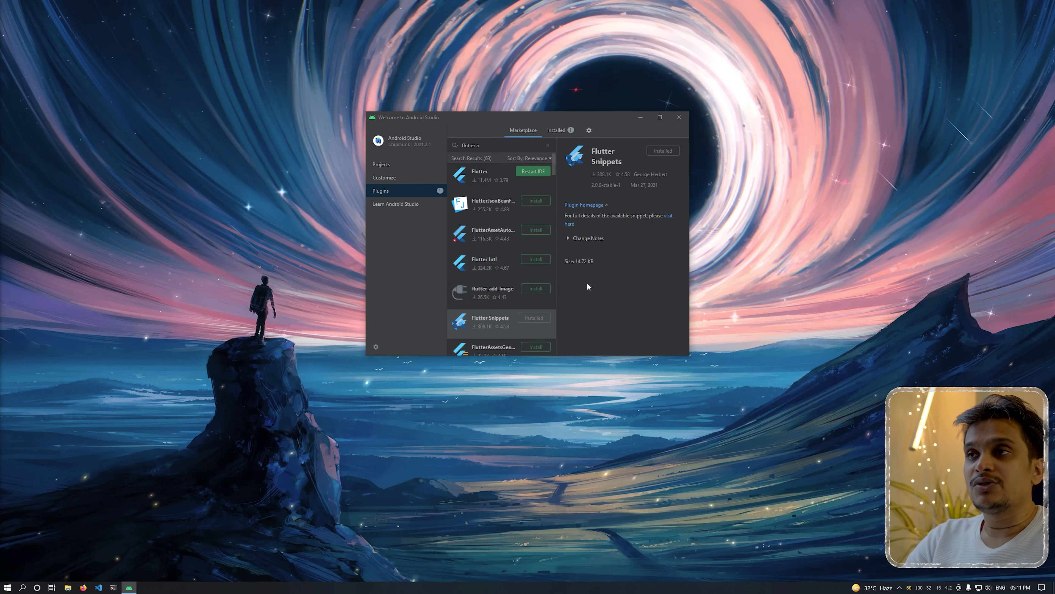
click(534, 172)
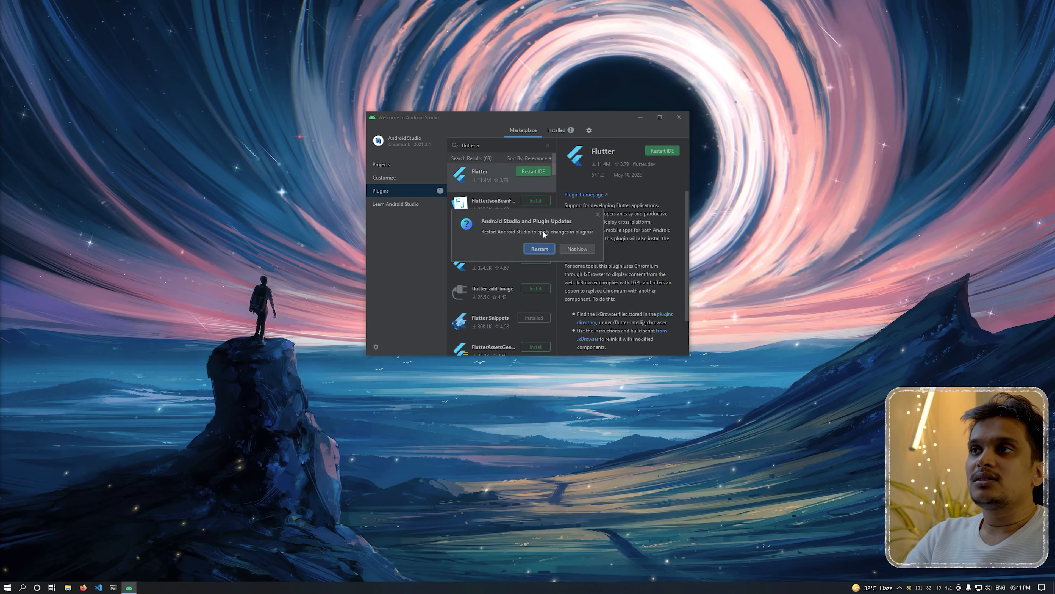
click(539, 249)
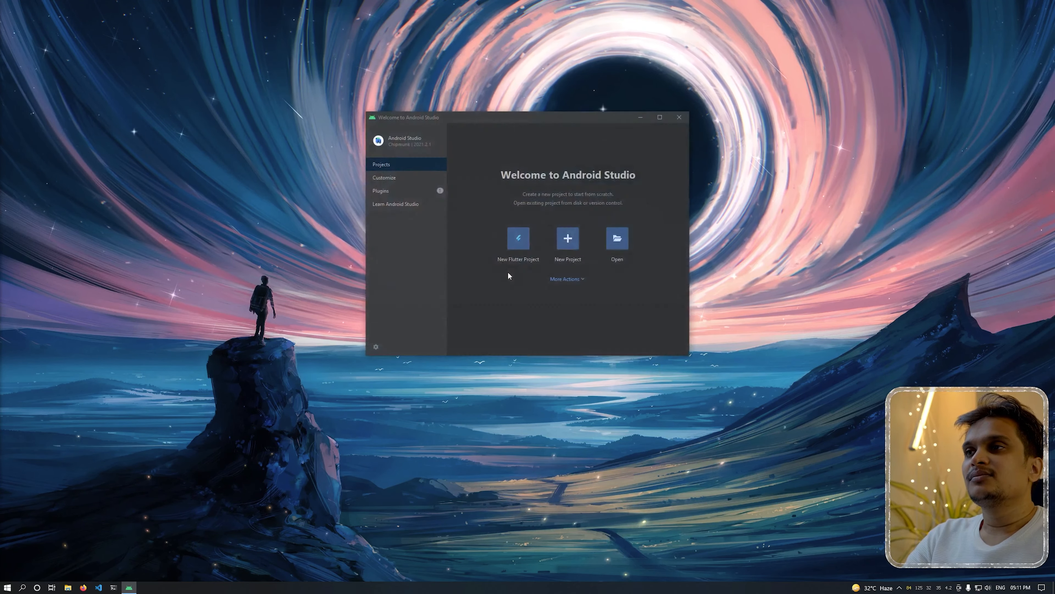
Check the list of installed plugins for Dart, Flutter and Flutter Snippets, and return to the plugin marketplace
click(425, 188)
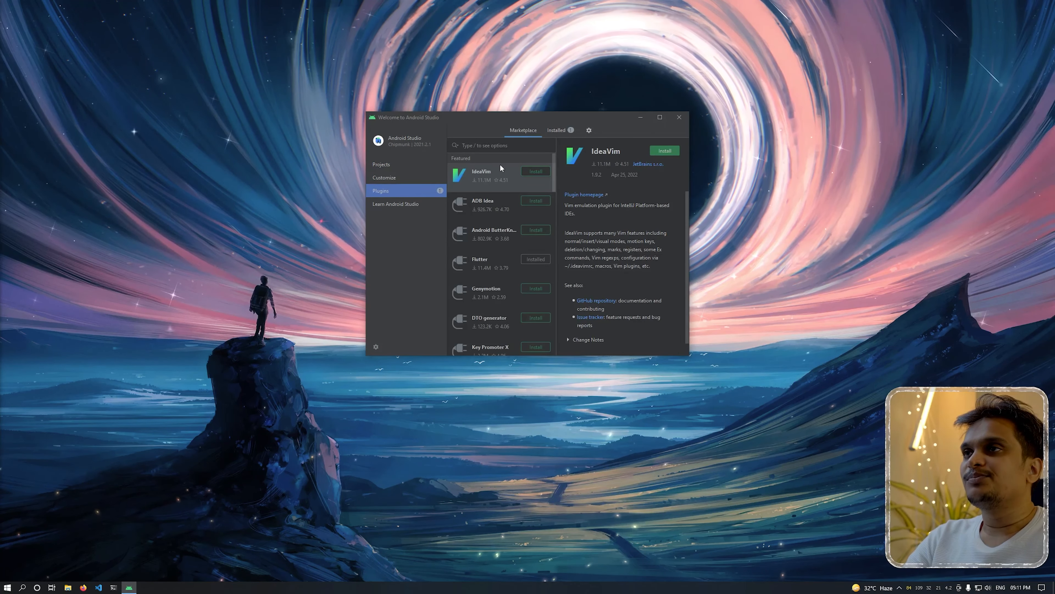
click(558, 132)
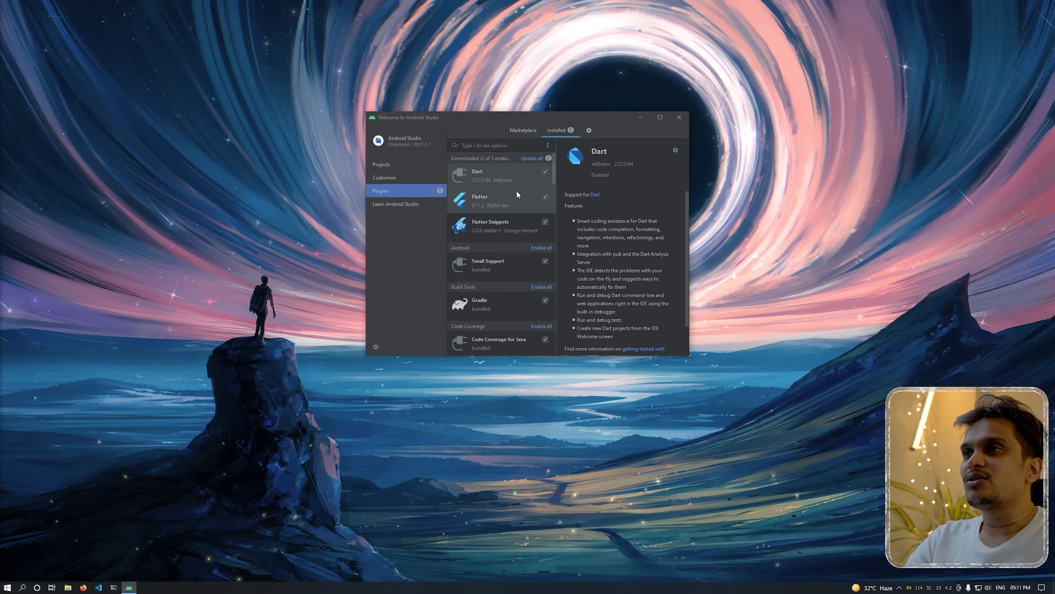
scroll(503, 278, down, 5)
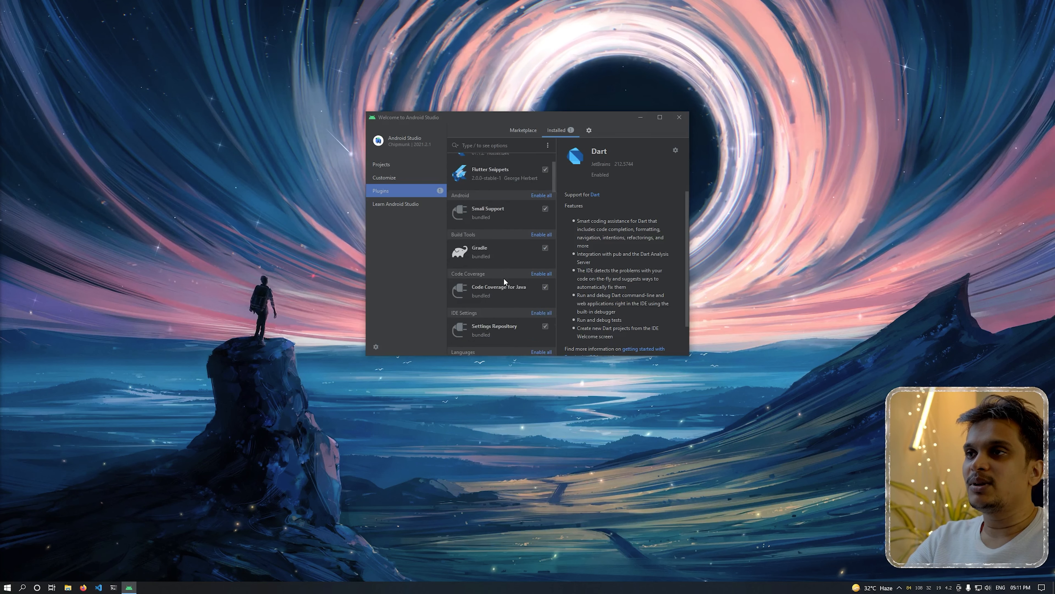
scroll(505, 278, up, 5)
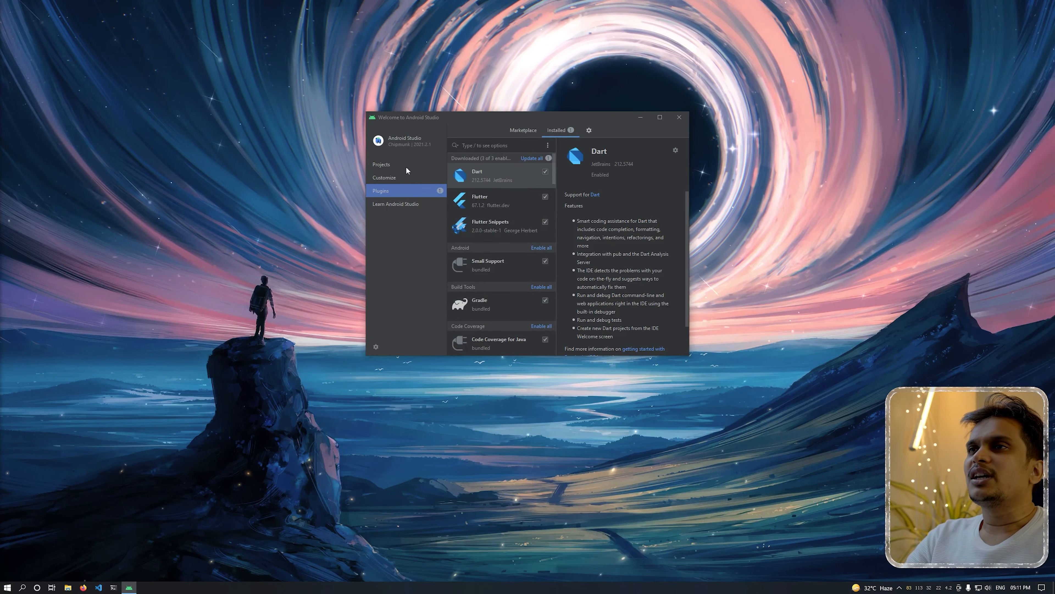
click(527, 130)
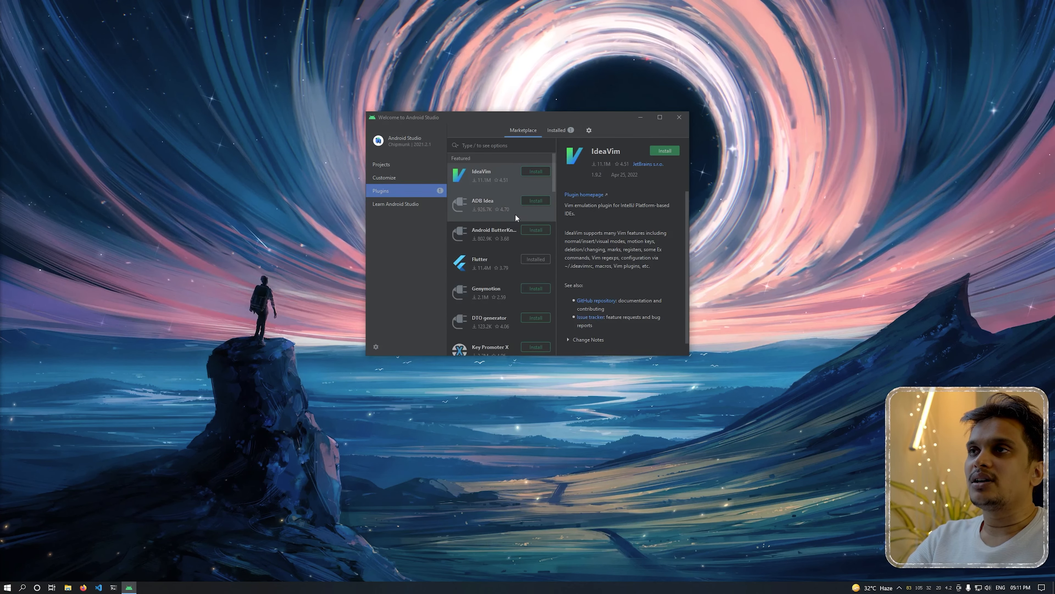
Open the existing blog project from C:\Dev as a trusted project and look through its main.dart file
click(394, 166)
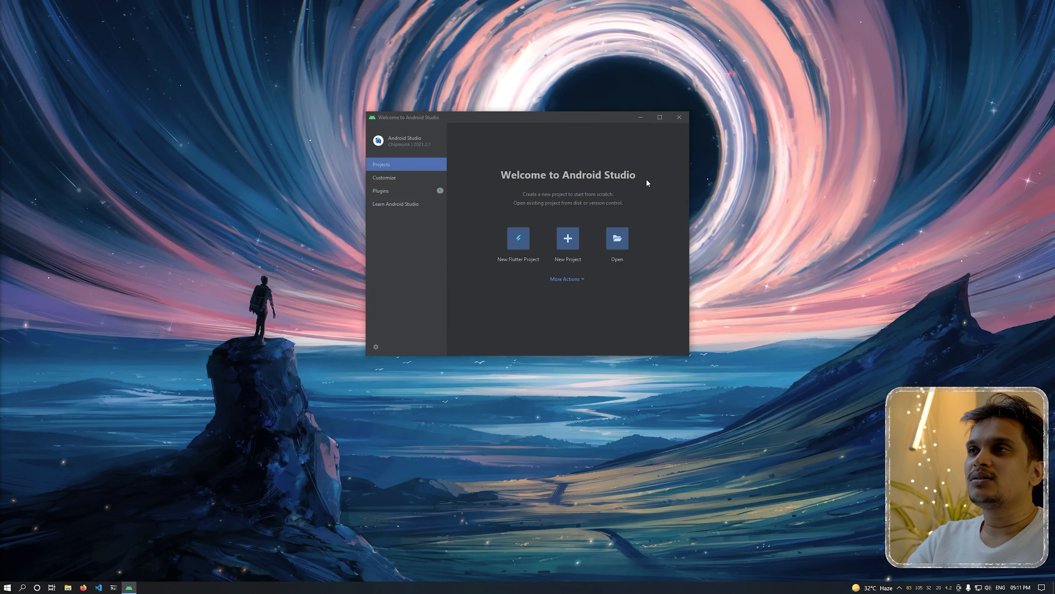
click(616, 244)
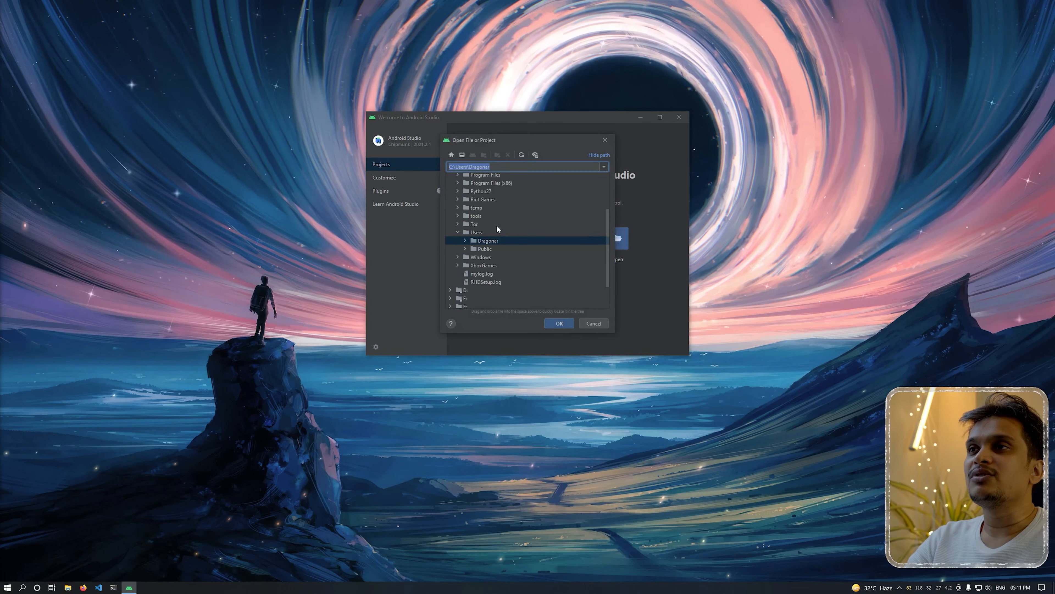
double_click(473, 203)
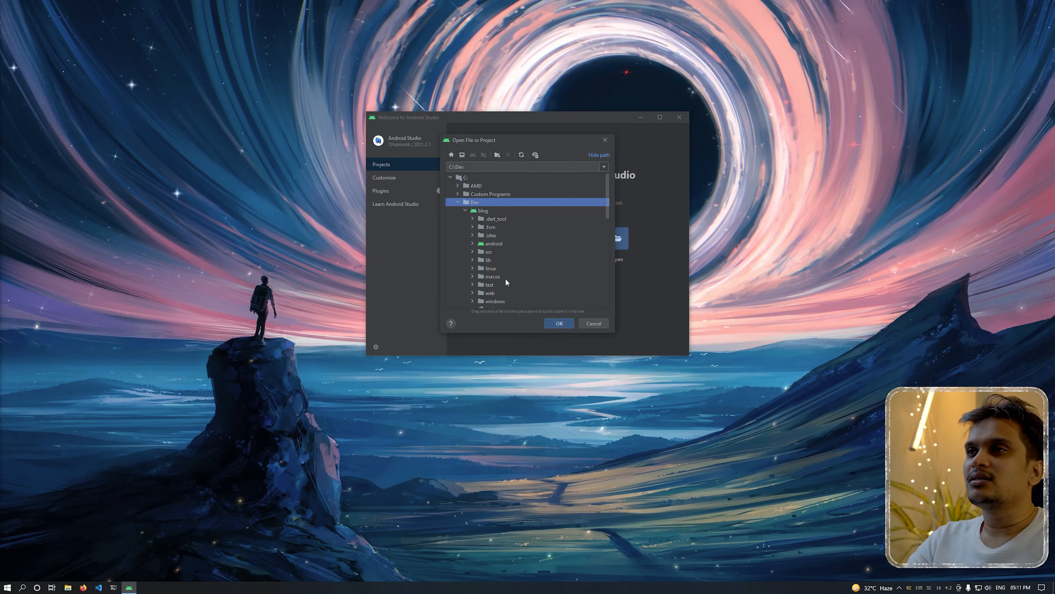
double_click(485, 210)
click(556, 326)
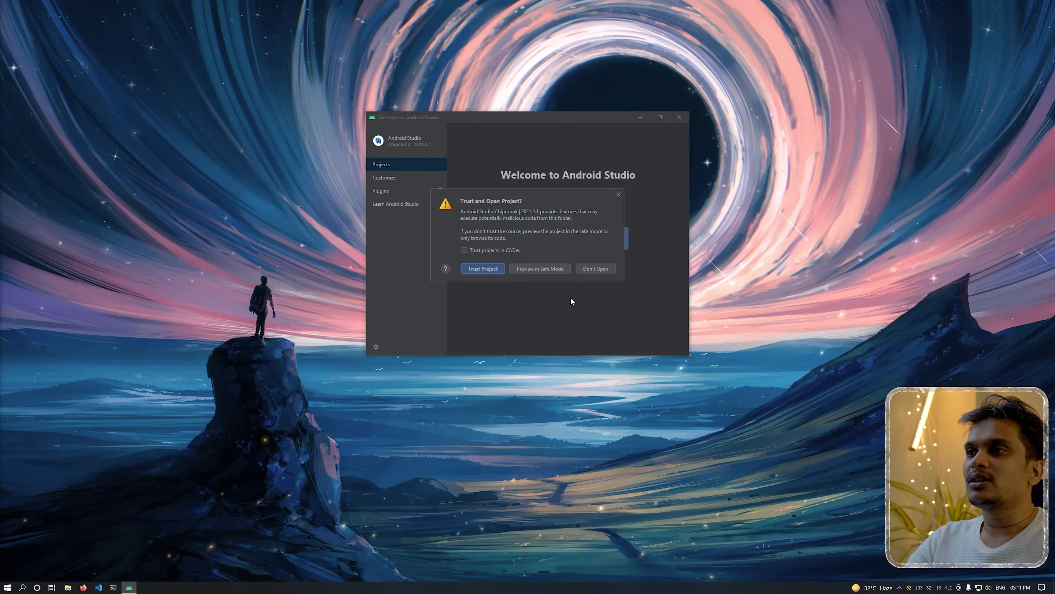
click(483, 269)
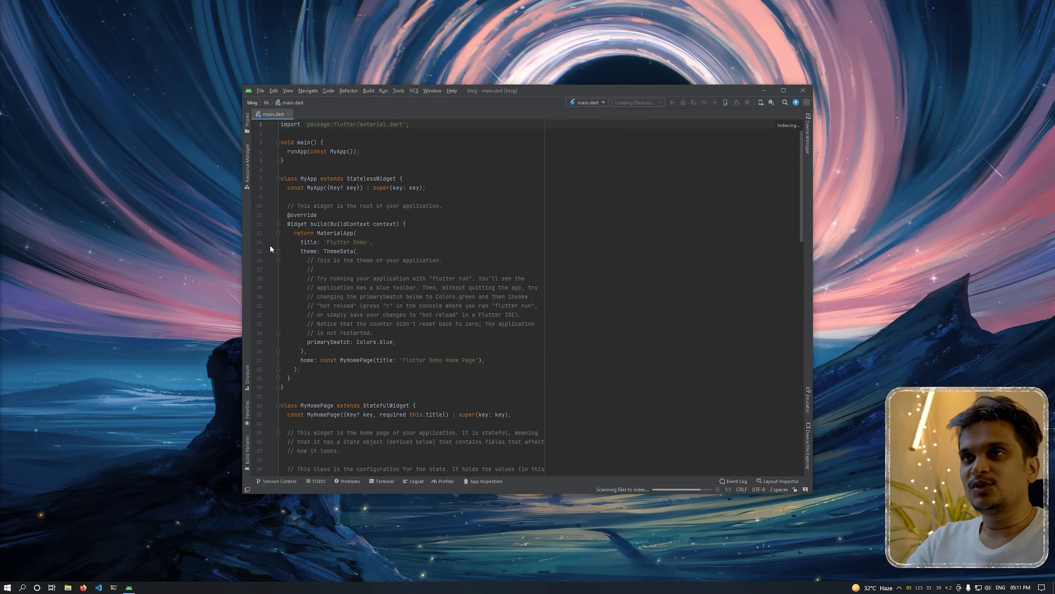
scroll(350, 198, down, 20)
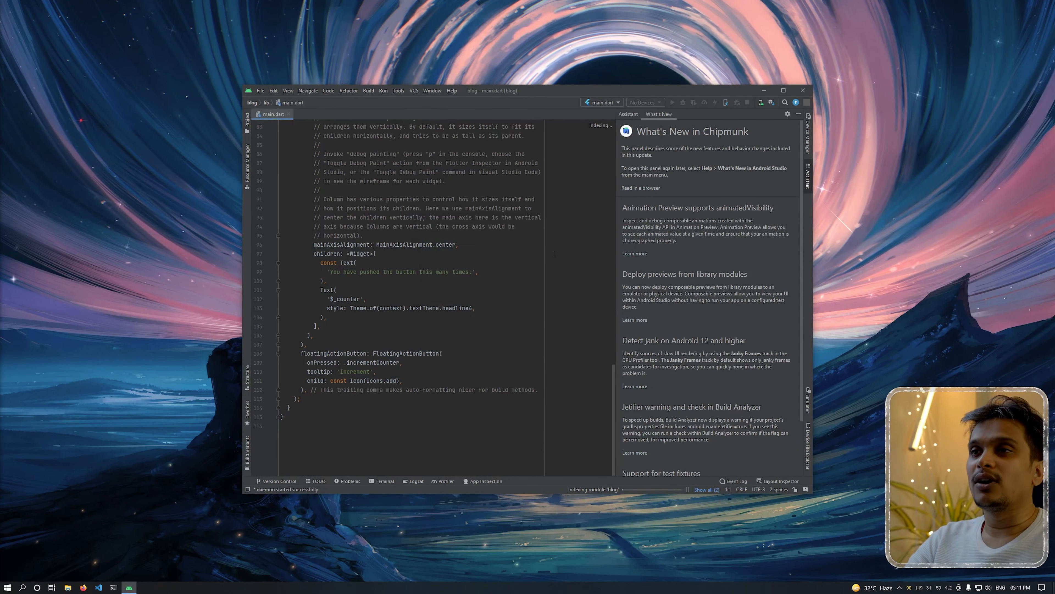
scroll(554, 253, up, 20)
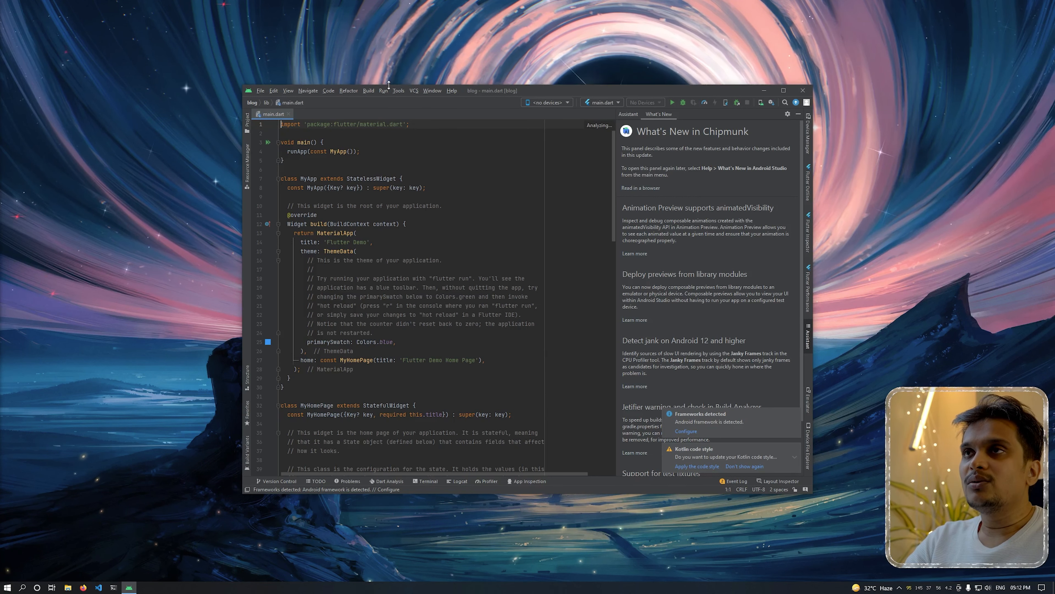
Start creating a virtual device in the Device Manager and choose the Pixel 5 phone as its hardware
click(398, 90)
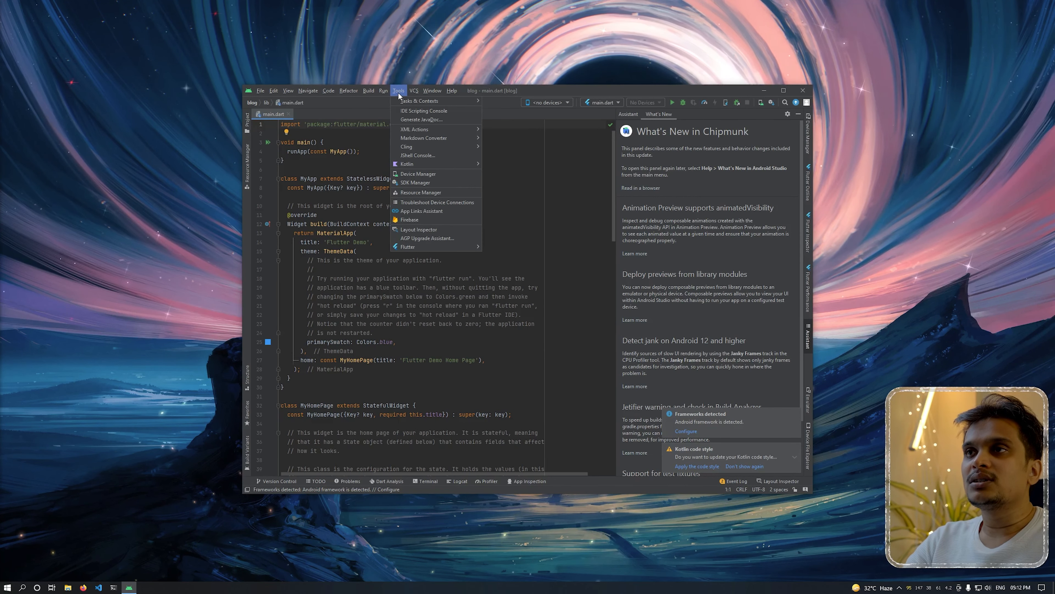
click(418, 175)
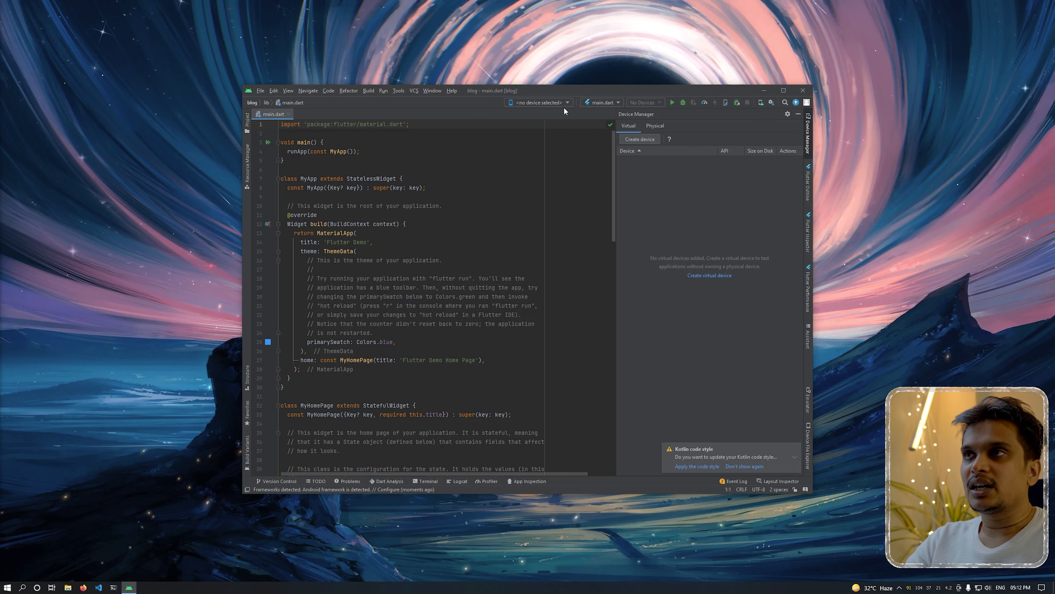
click(400, 91)
click(424, 174)
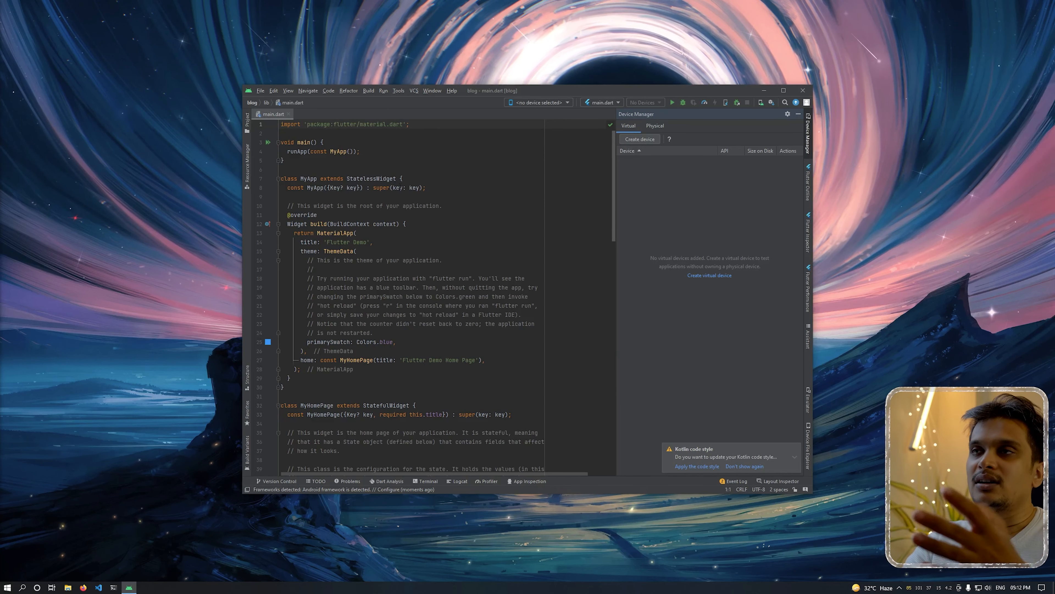
click(644, 140)
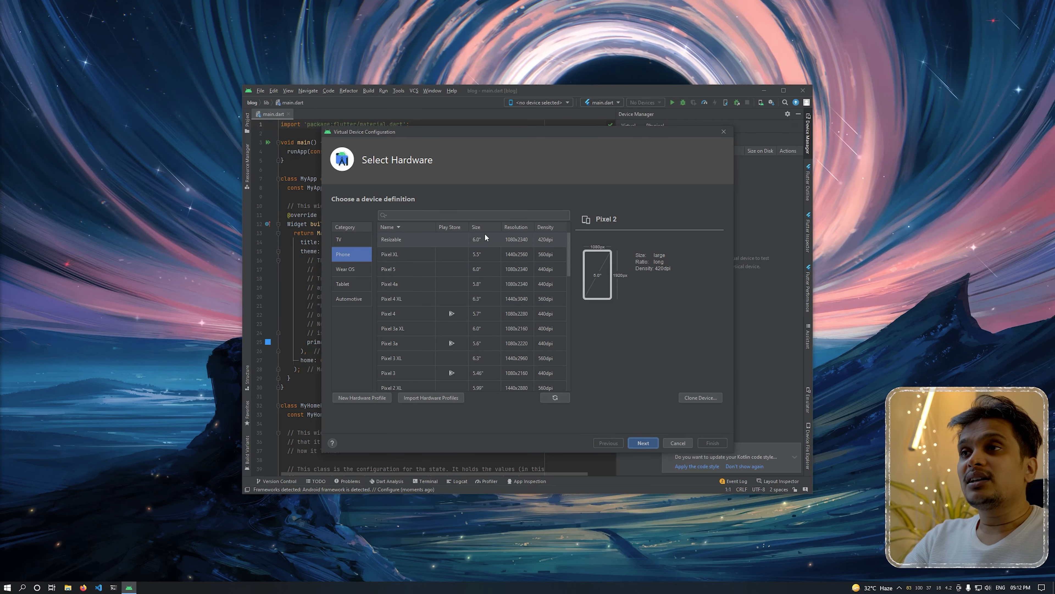
scroll(477, 381, down, 1)
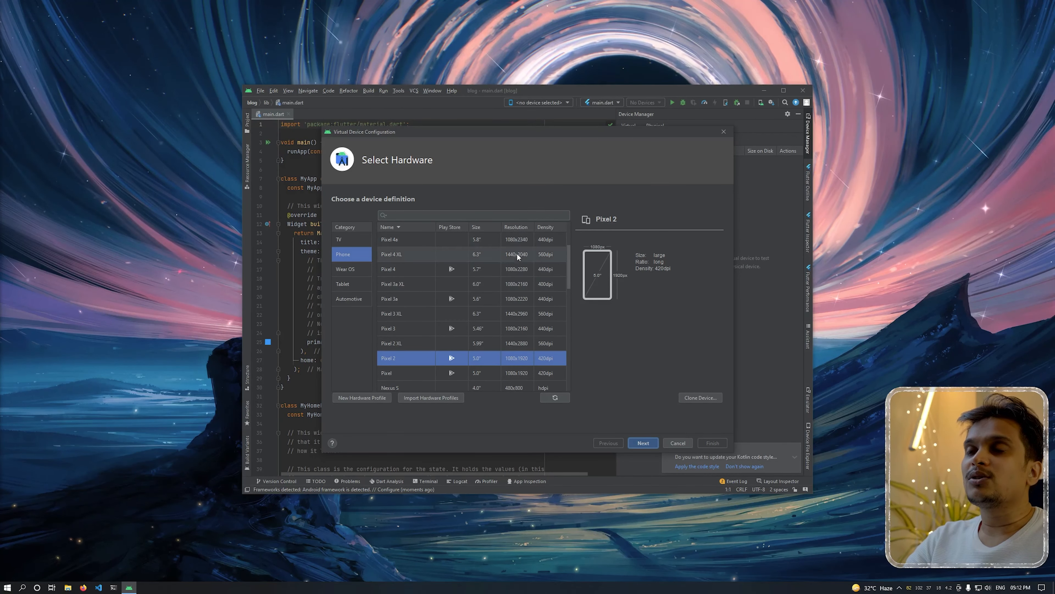
scroll(517, 349, up, 1)
scroll(520, 339, up, 2)
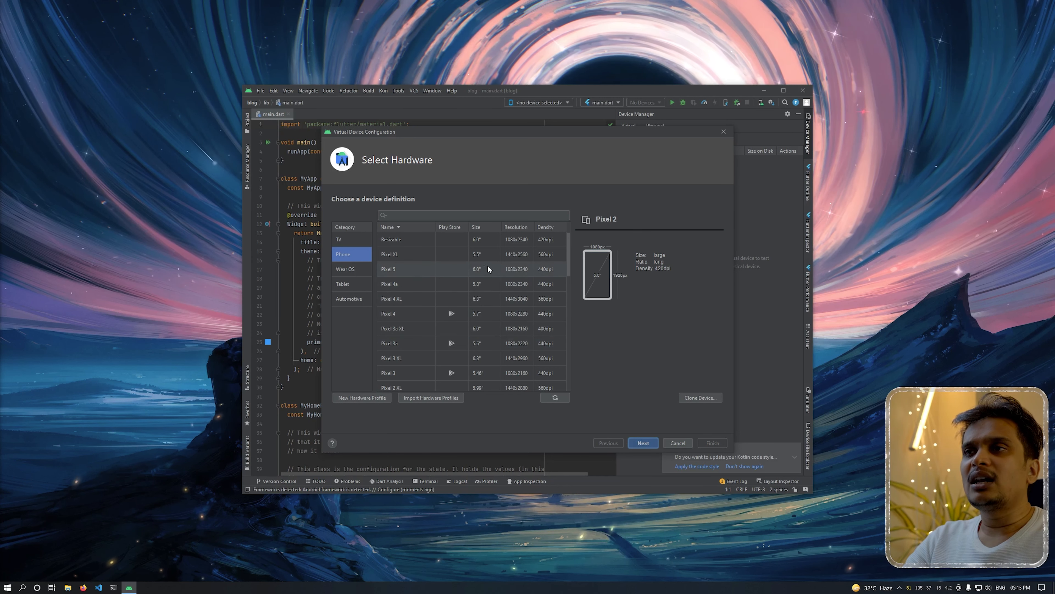
click(420, 270)
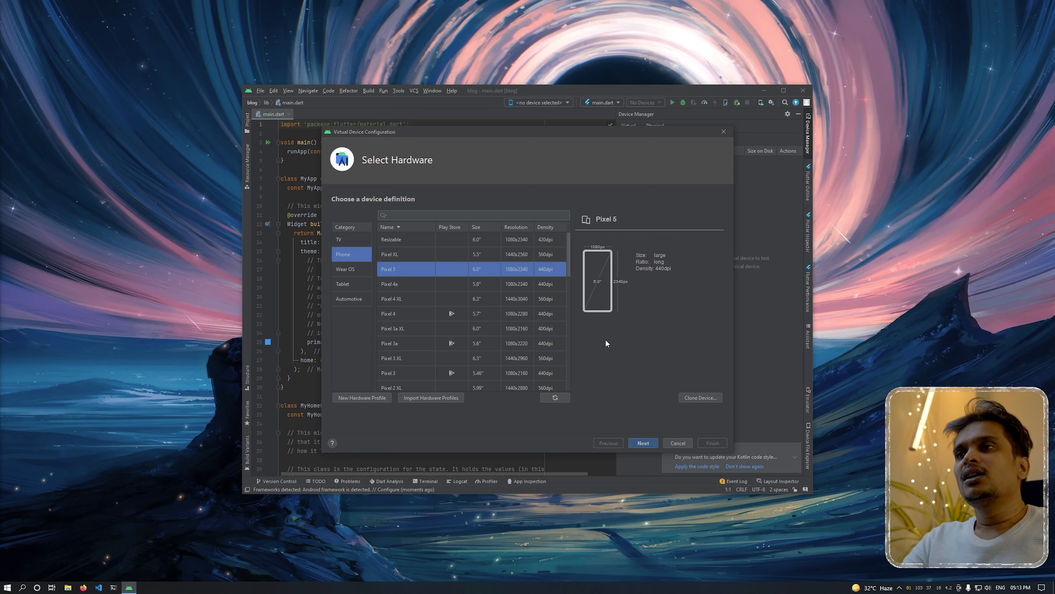
click(642, 443)
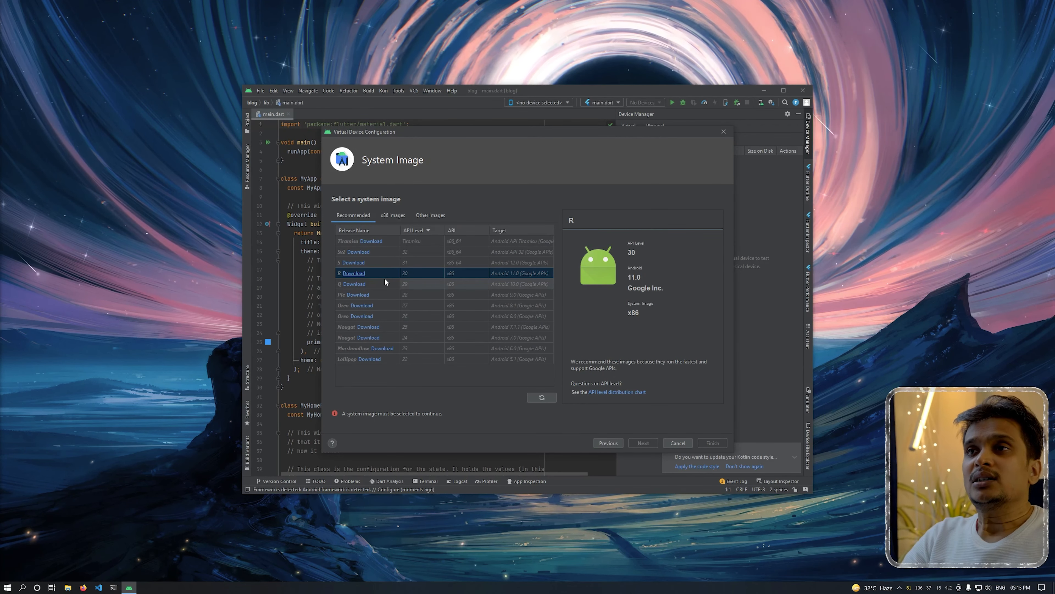
Download the R system image (API 30, Android 11.0, x86) and finish creating the Pixel 5 virtual device with it
click(354, 273)
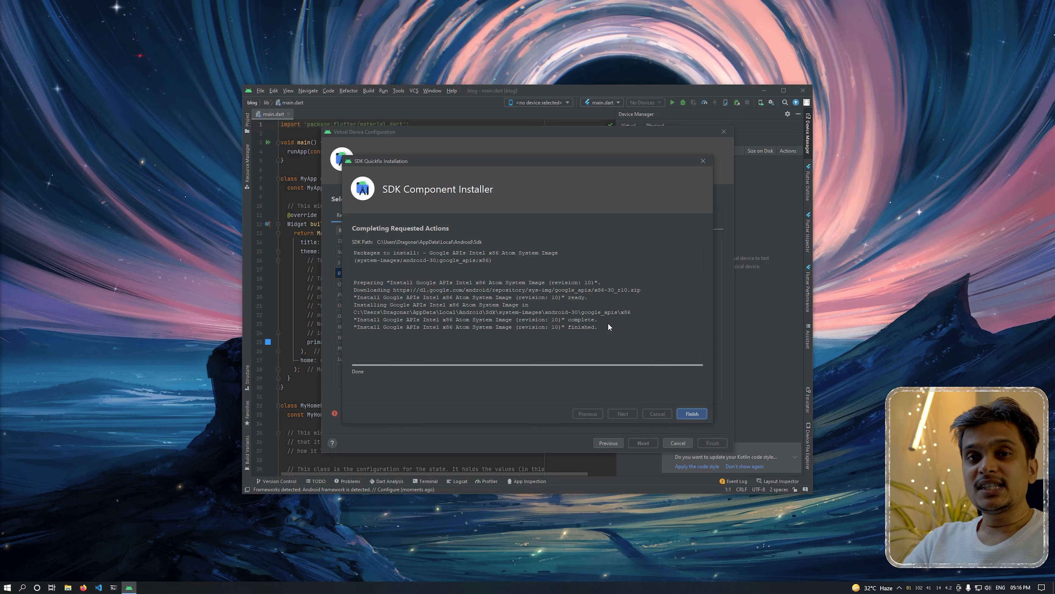
click(689, 414)
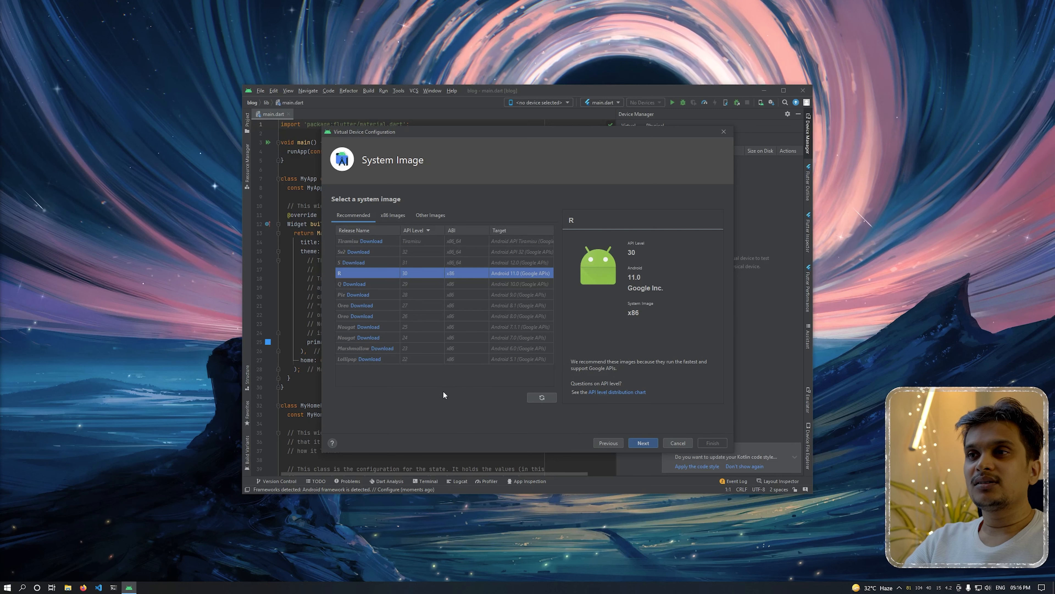
click(388, 287)
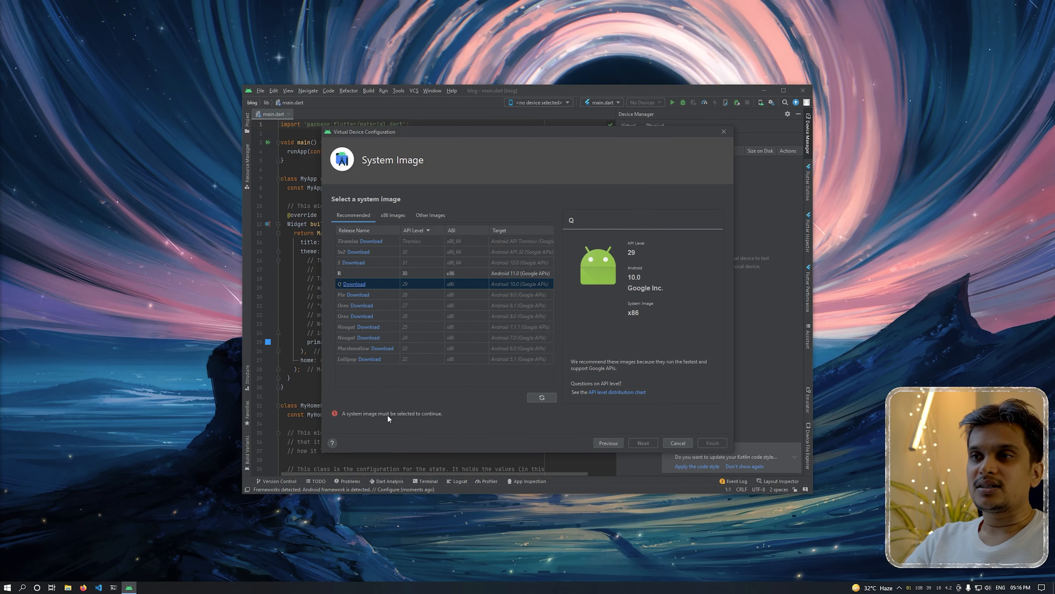
click(376, 277)
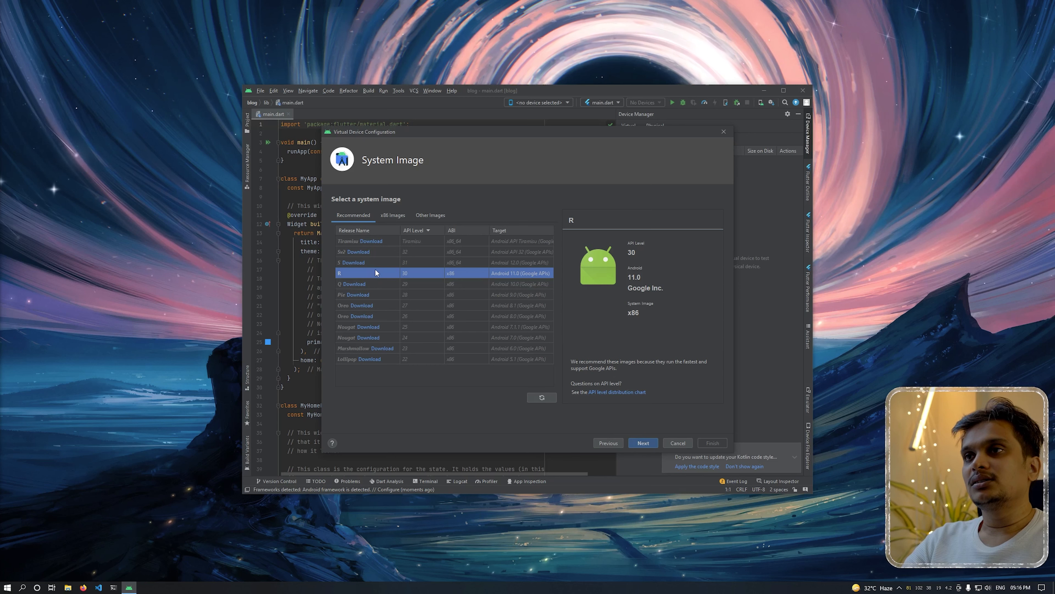
click(643, 443)
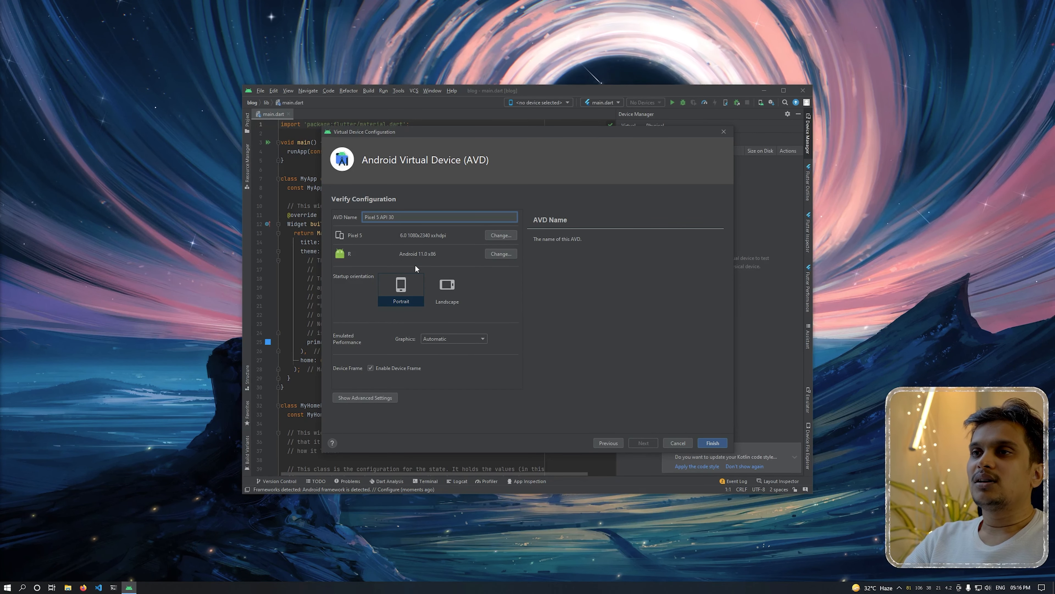
click(713, 443)
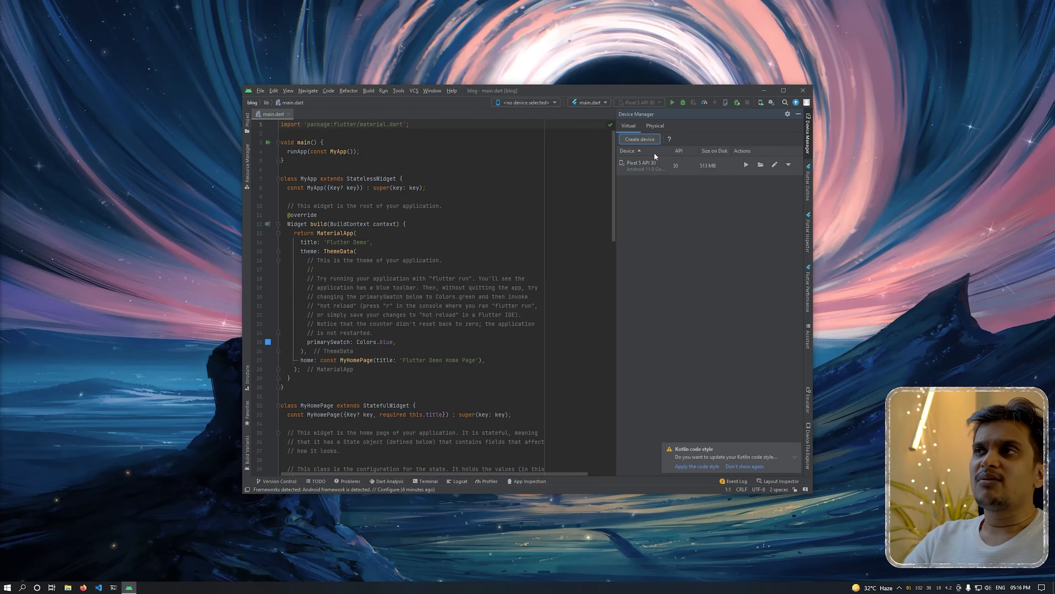
Create a second virtual device from the Pixel 4 XL definition, downloading and using the Q system image (API 29, Android 10.0)
click(654, 137)
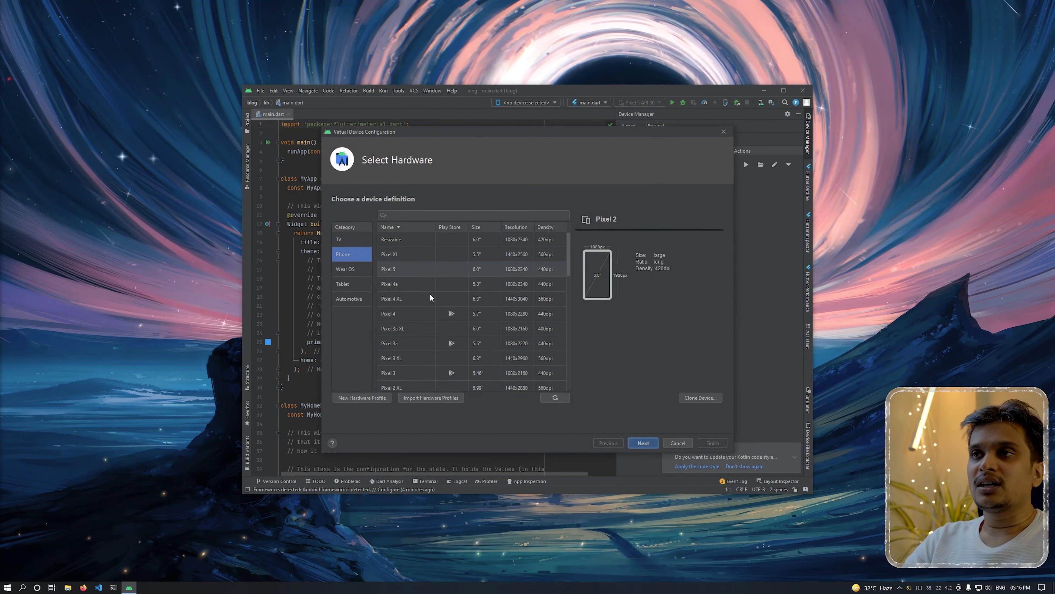
click(406, 295)
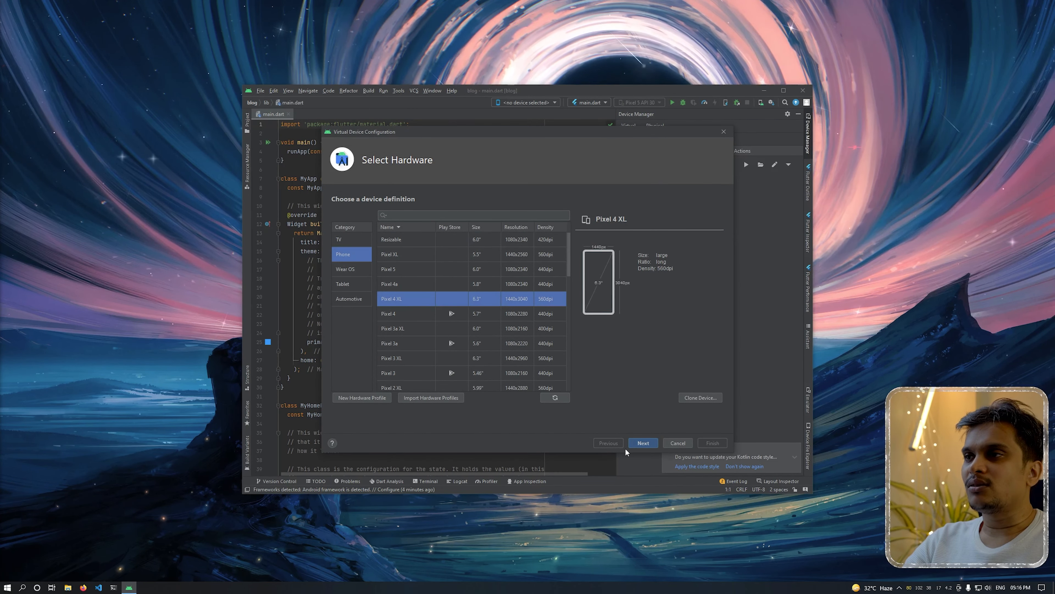
click(643, 442)
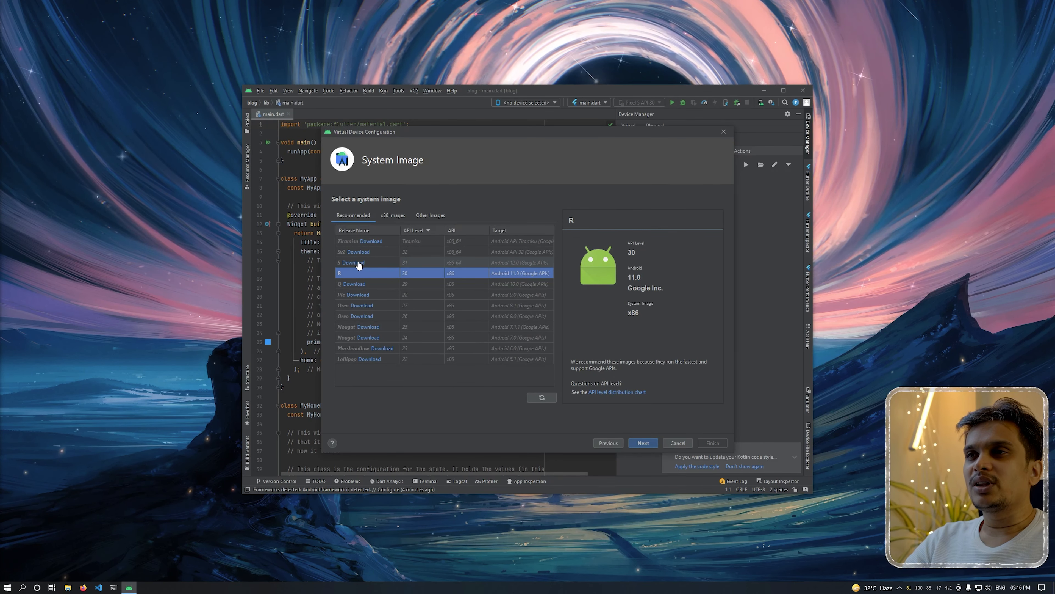
click(354, 284)
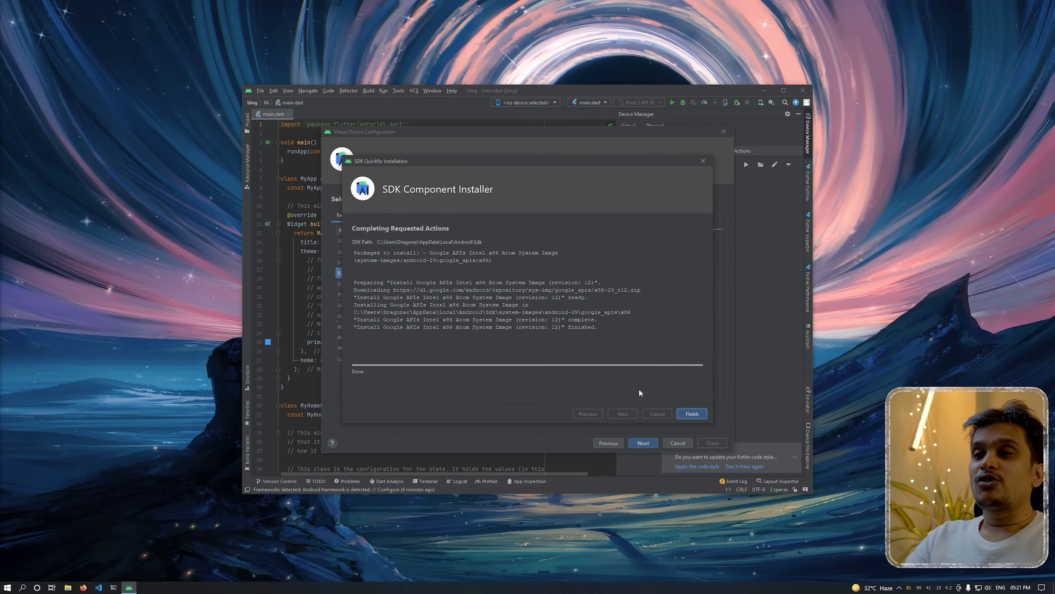
click(692, 413)
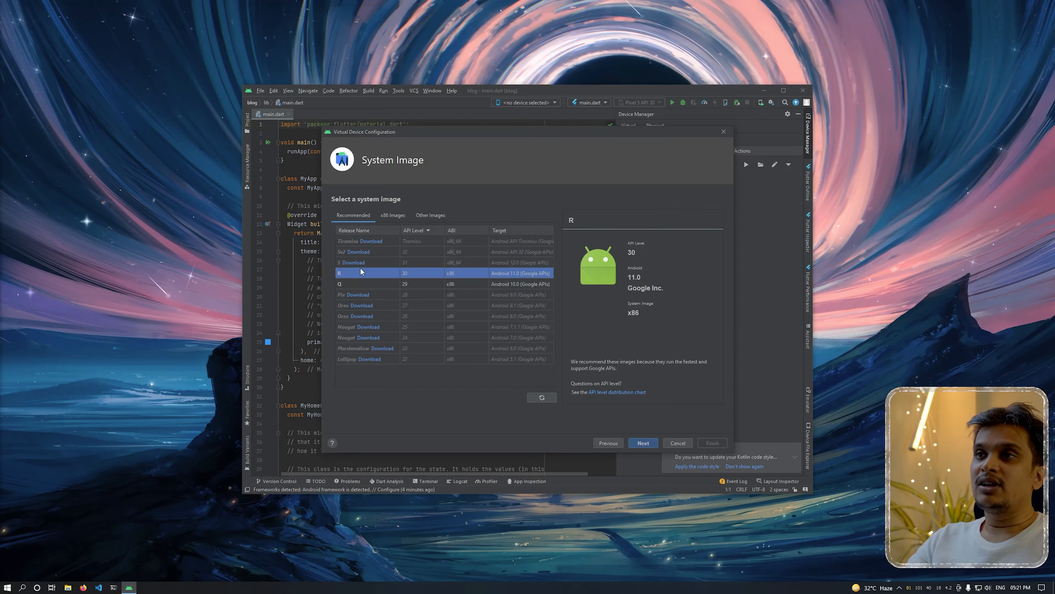
click(358, 281)
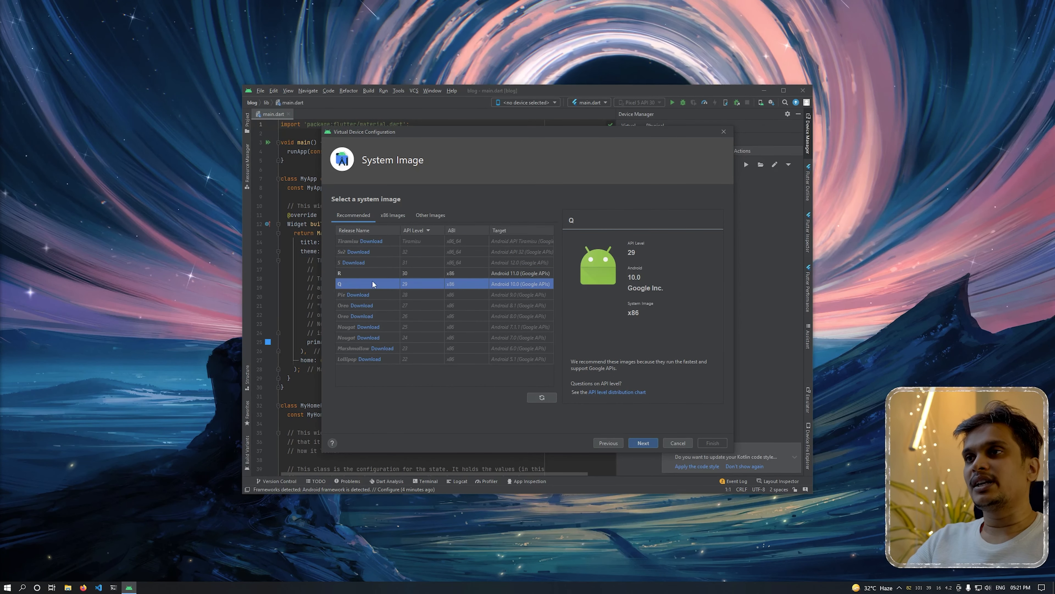
click(647, 445)
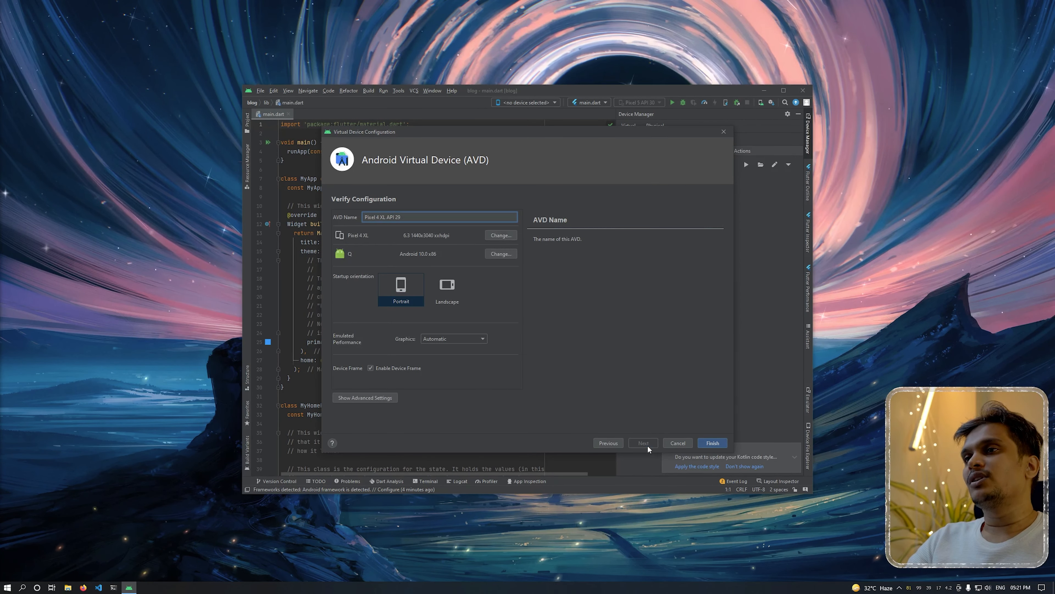
click(715, 443)
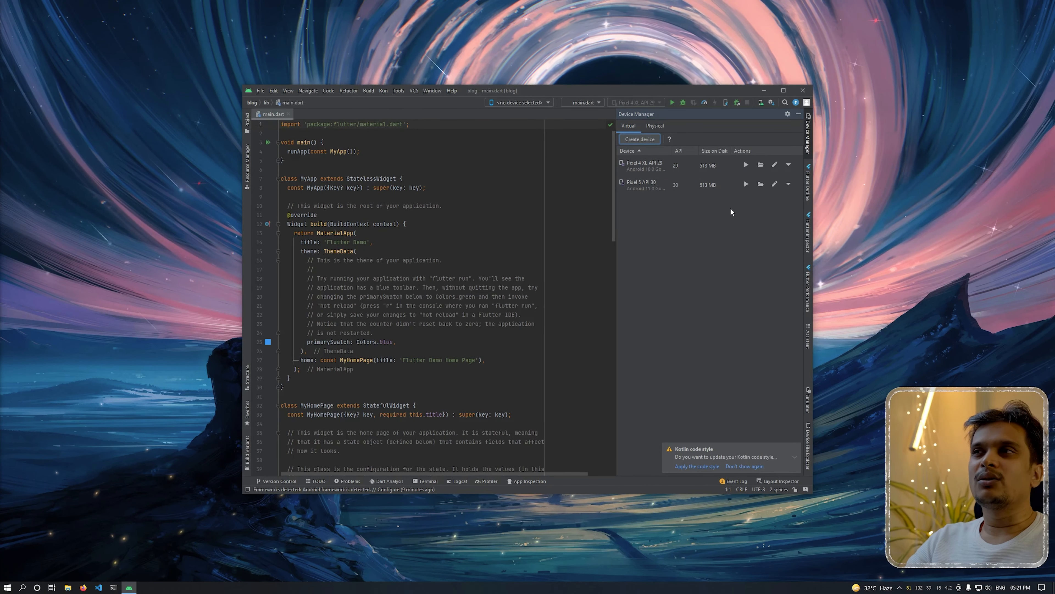
Start the Pixel 5 API 30 virtual device, dismissing the Kotlin code style notification, and maximize the IDE window
click(746, 184)
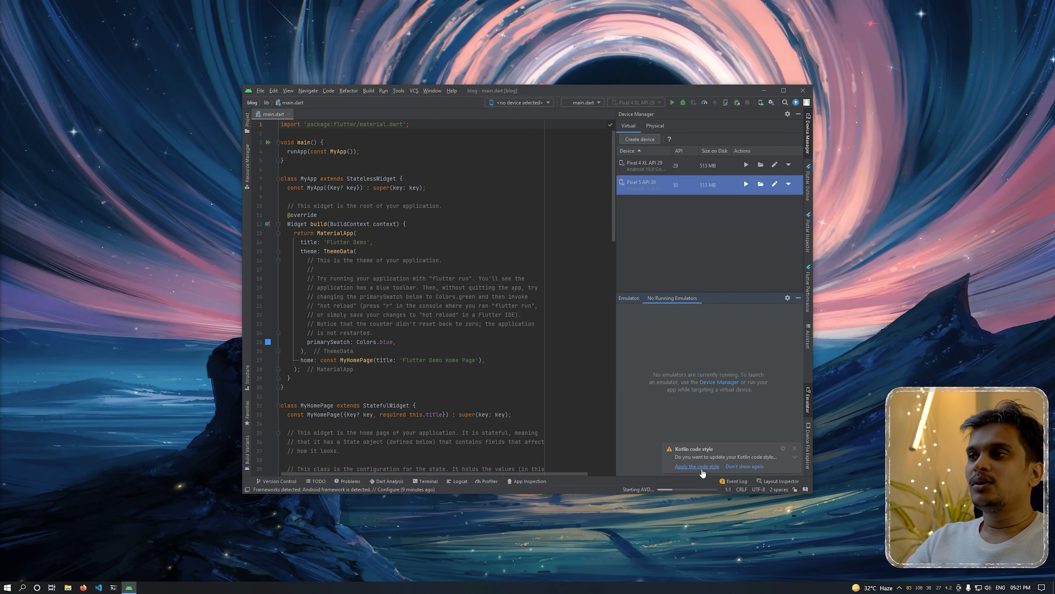
click(794, 449)
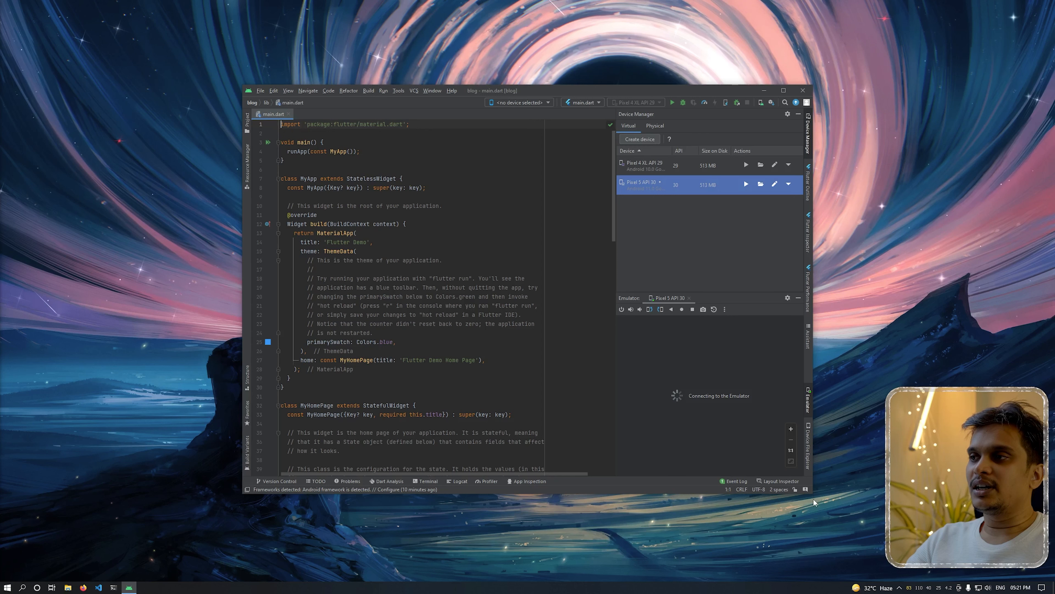
drag(812, 493, 877, 555)
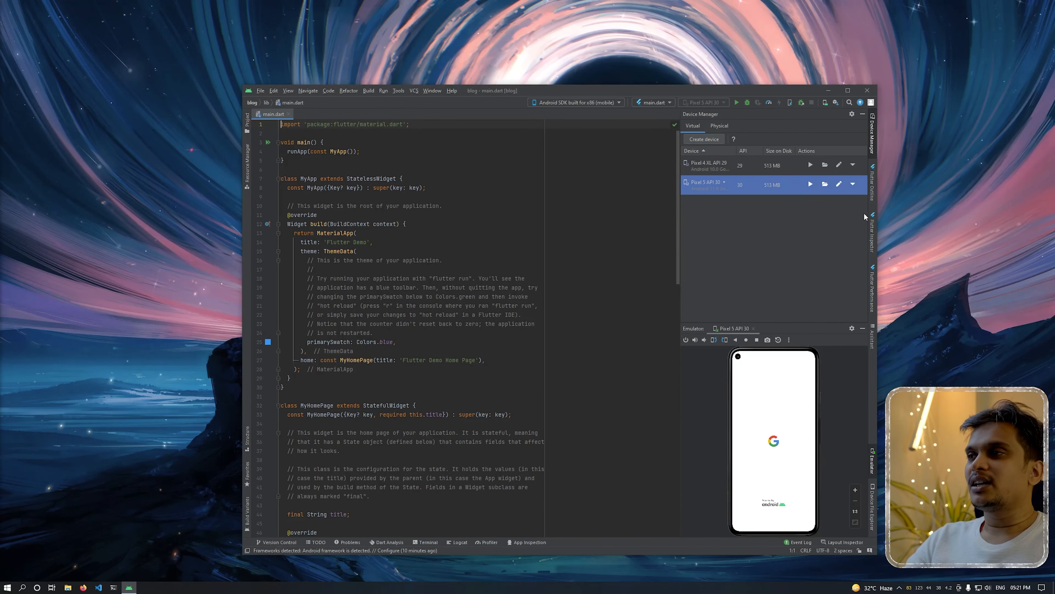
key(super+Up)
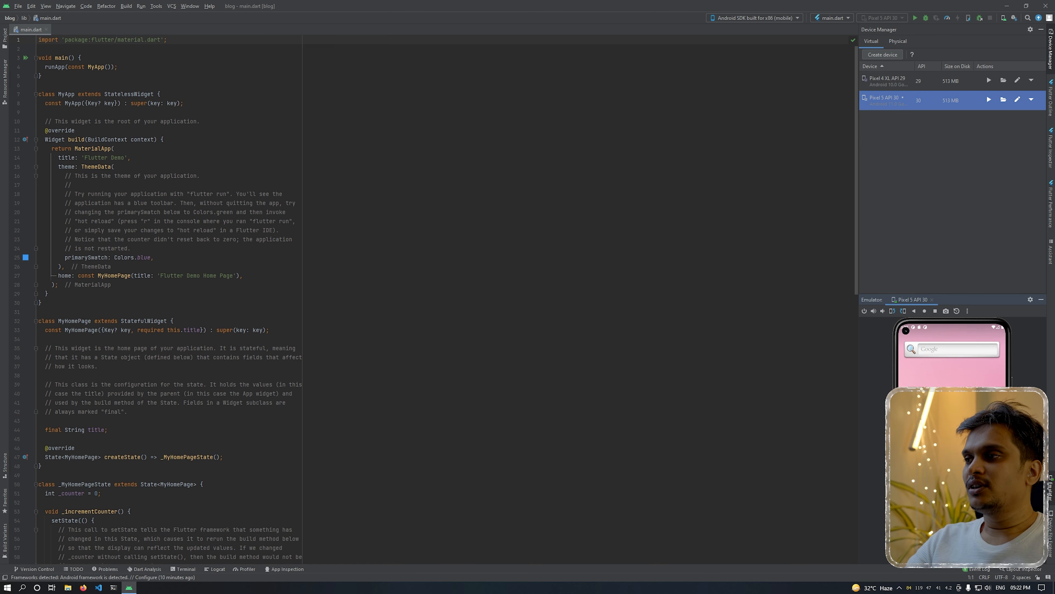
Look at the app drawer of the running Pixel 5 emulator and return to its home screen
drag(955, 478, 957, 349)
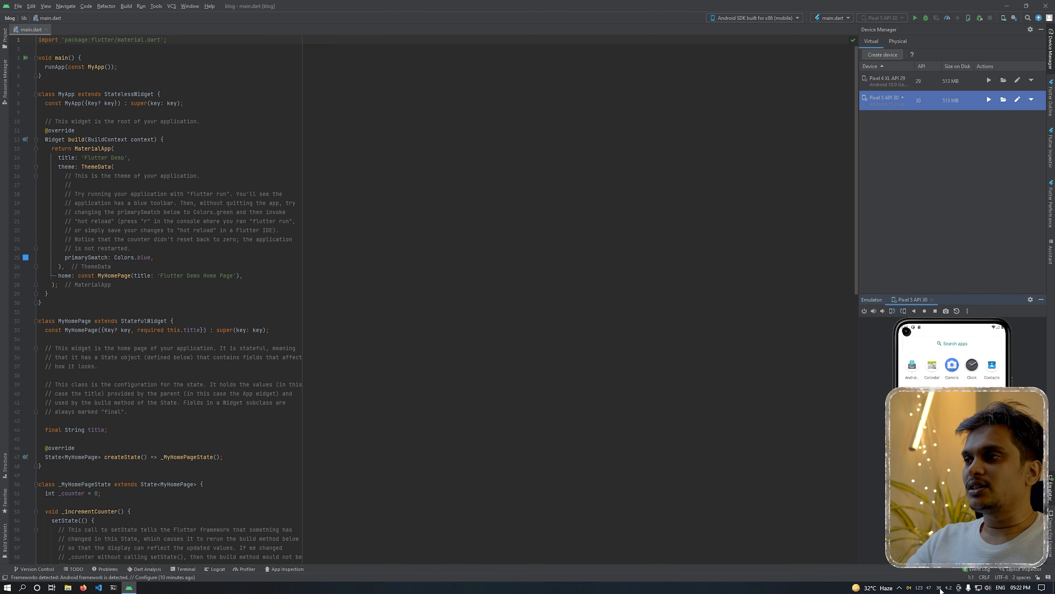
click(952, 549)
mouse_move(952, 478)
mouse_down()
mouse_move(955, 354)
mouse_move(953, 478)
mouse_up()
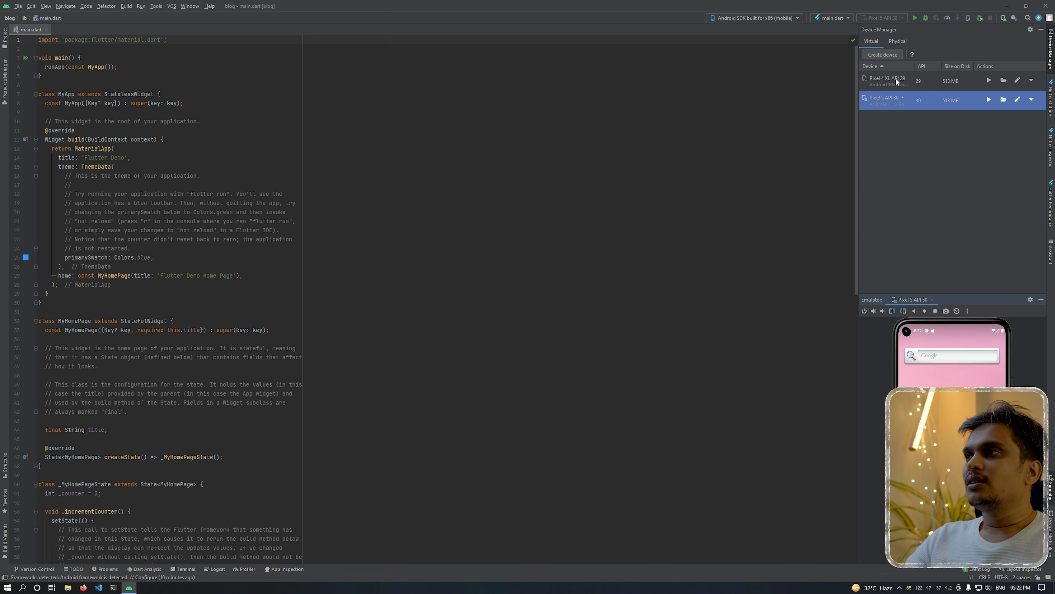
Start the Pixel 4 XL API 29 virtual device and switch between the two emulators, viewing the Pixel 5's app drawer
click(989, 80)
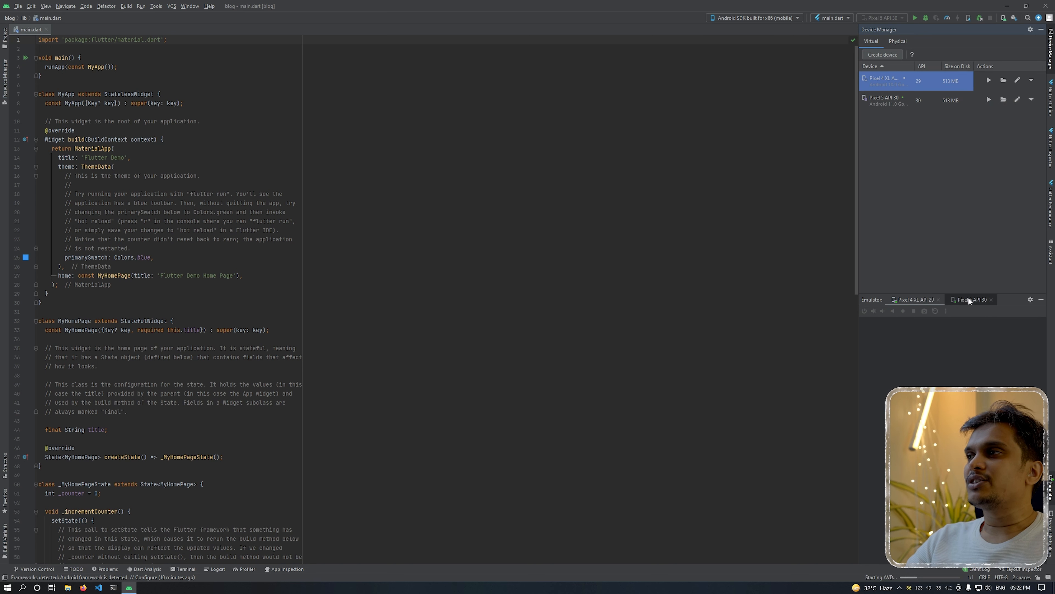
click(967, 298)
click(911, 299)
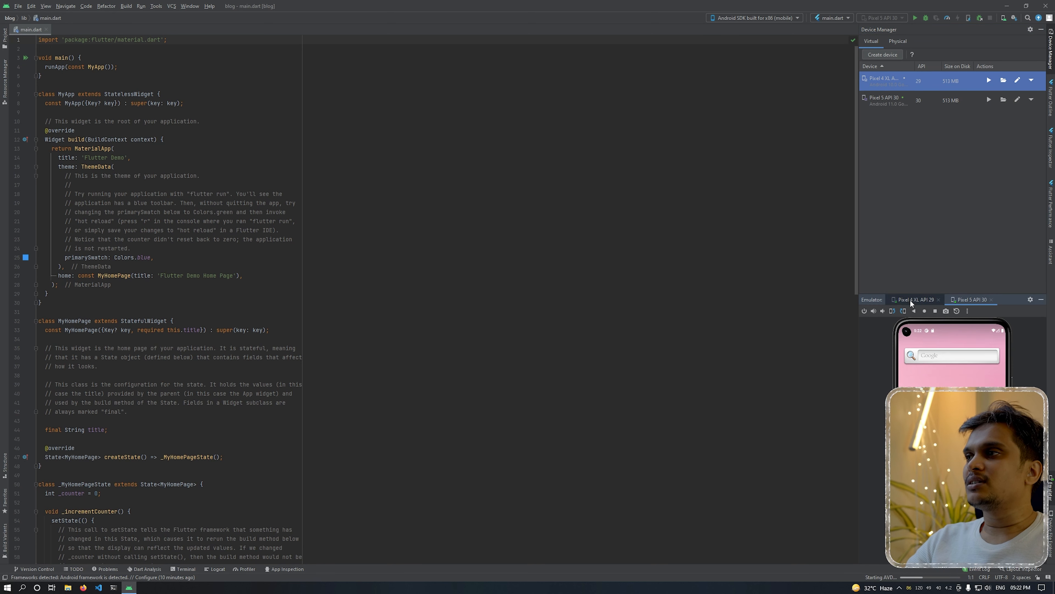
click(978, 302)
drag(952, 499, 952, 411)
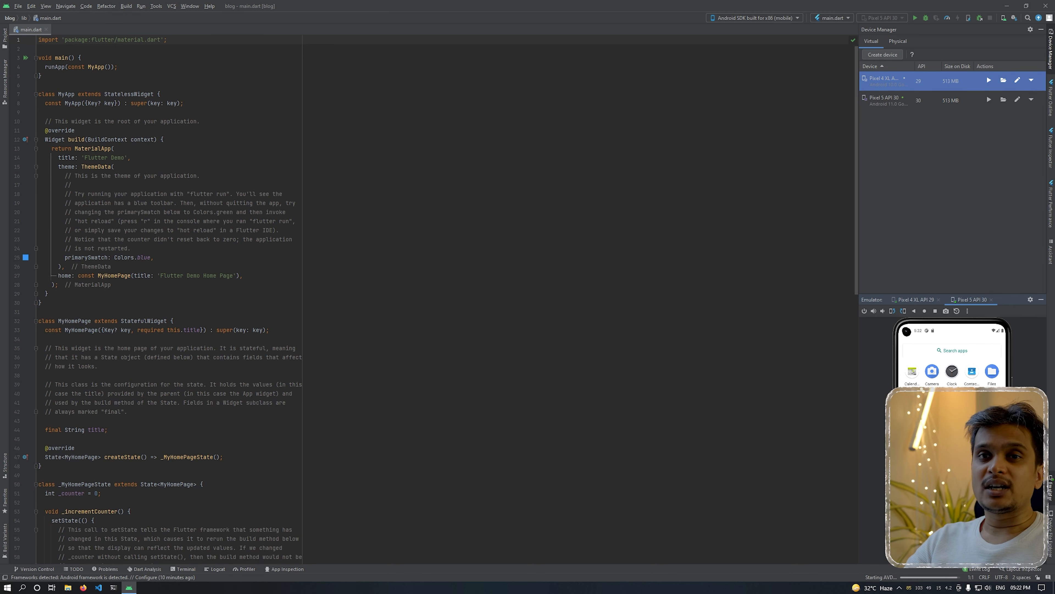
click(912, 299)
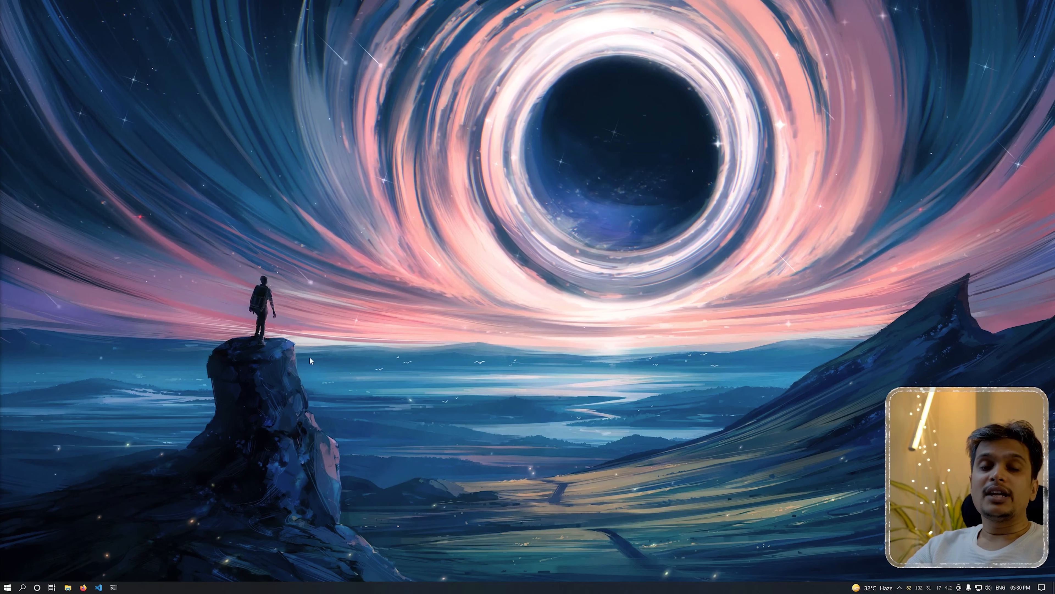
Open the recent blog folder in Visual Studio Code, and launch Visual Studio Code again as administrator
right_click(99, 587)
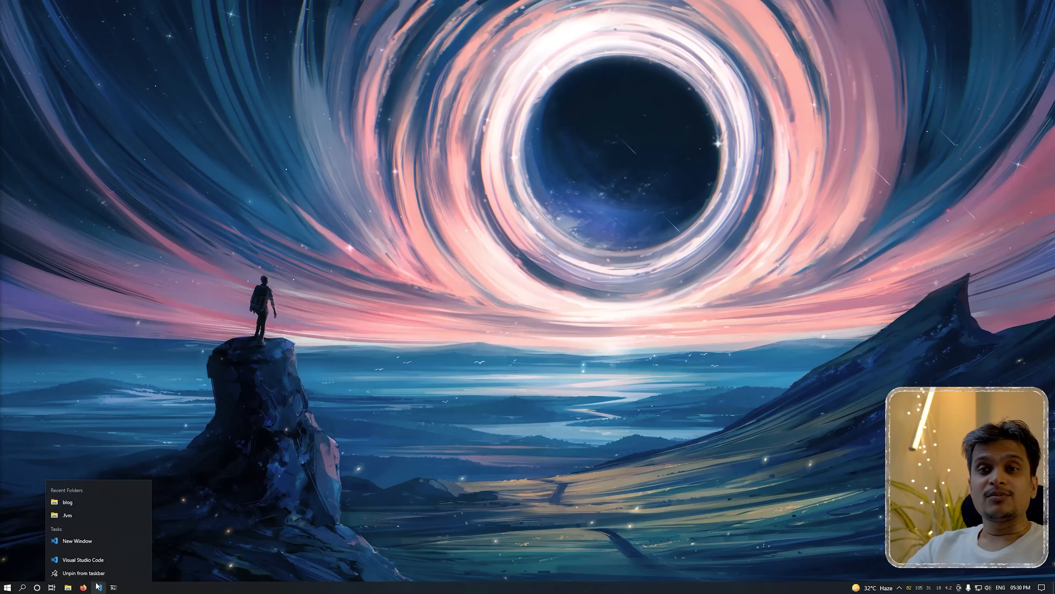
click(68, 502)
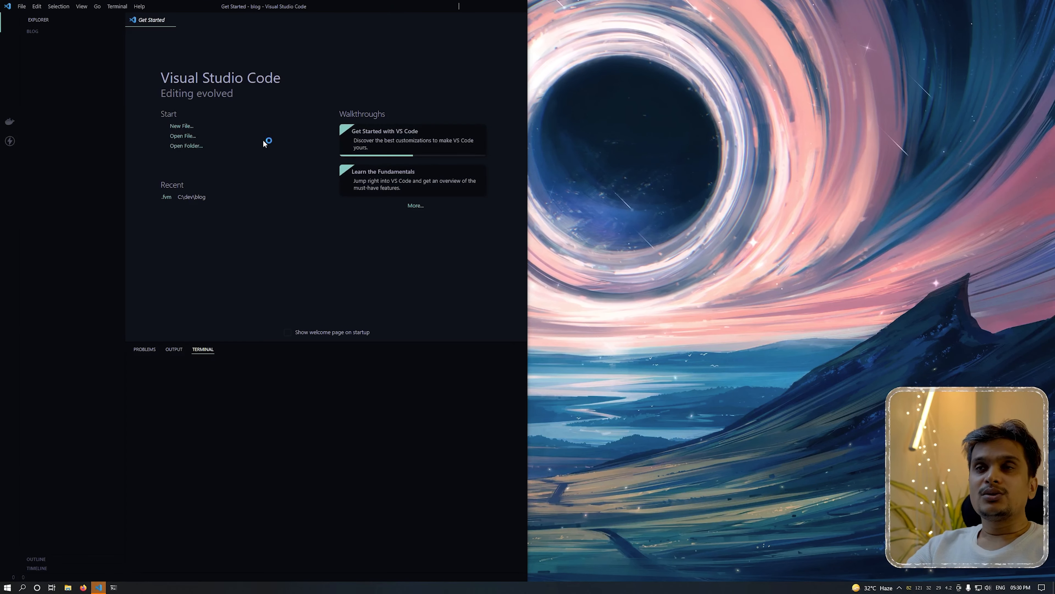
right_click(100, 587)
right_click(83, 546)
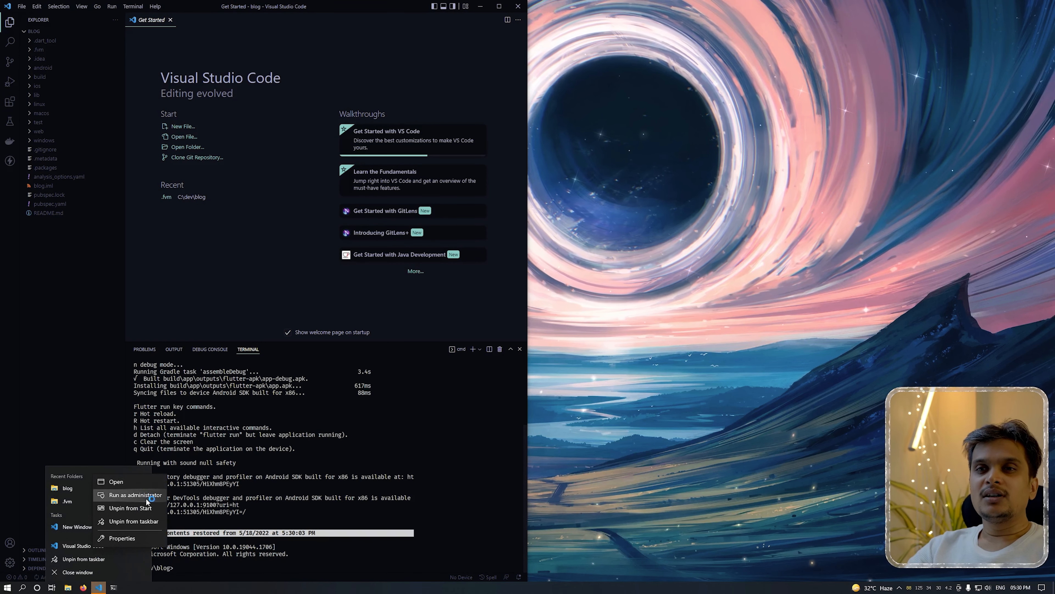
click(135, 495)
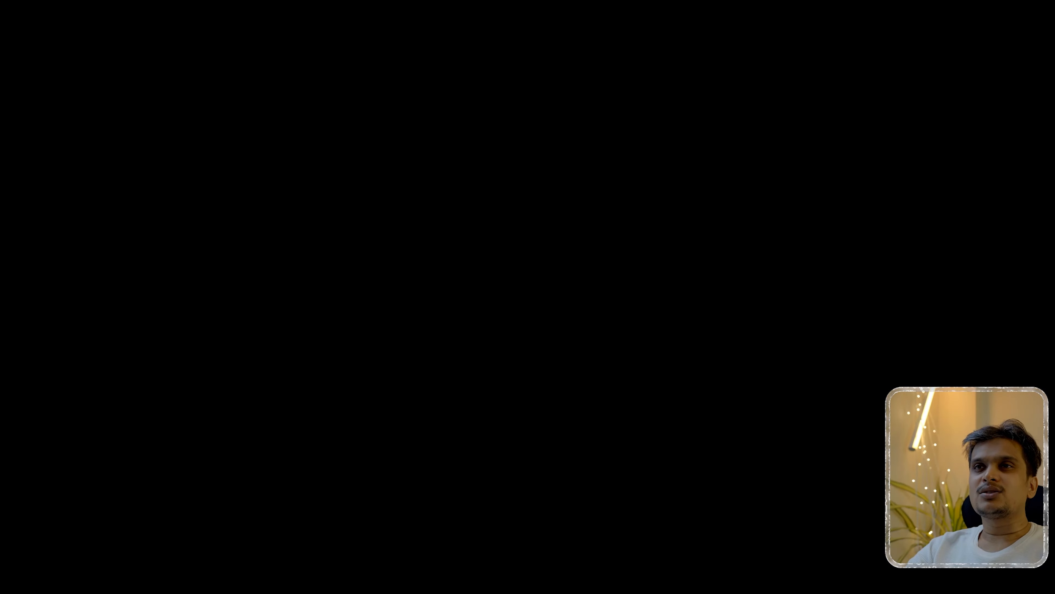